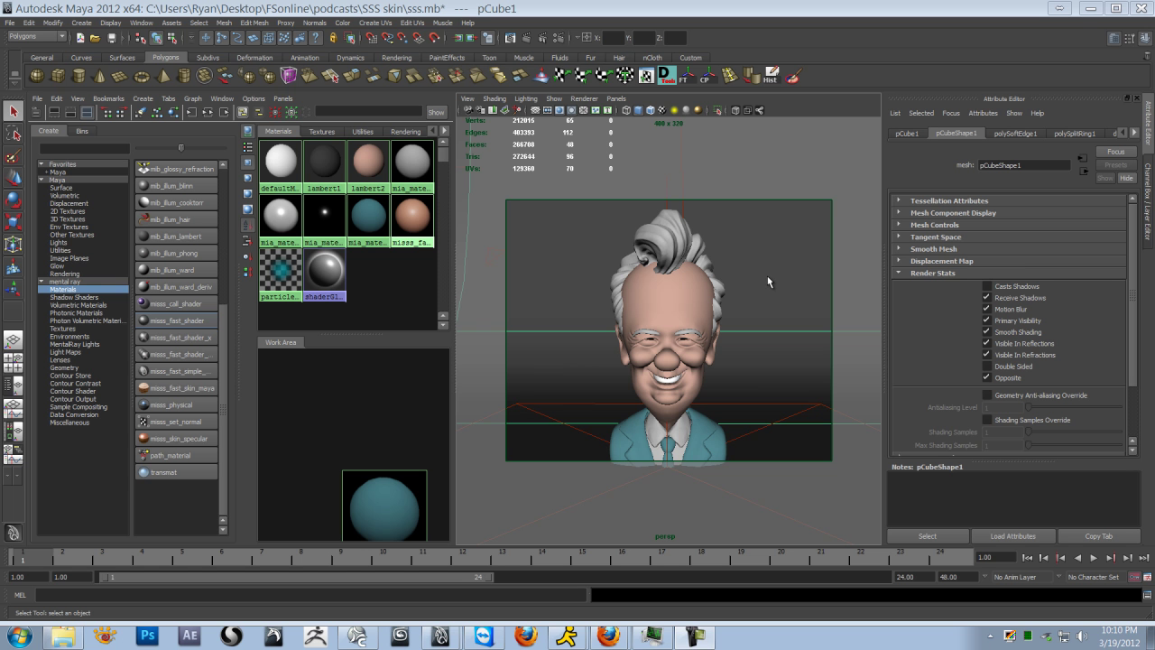
Orbit and zoom the perspective view to look over the cartoon old-man bust.
left_click_drag(768, 277, 711, 320, "alt")
scroll(669, 316, "down", 5)
scroll(706, 312, "up", 5)
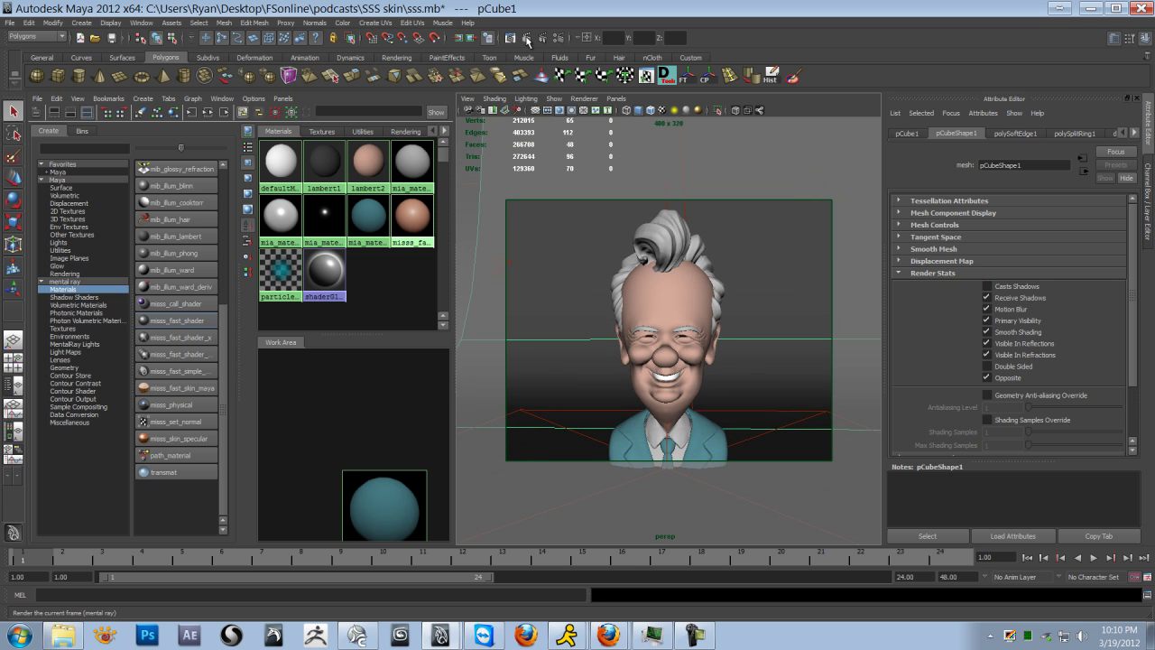
left_click(510, 39)
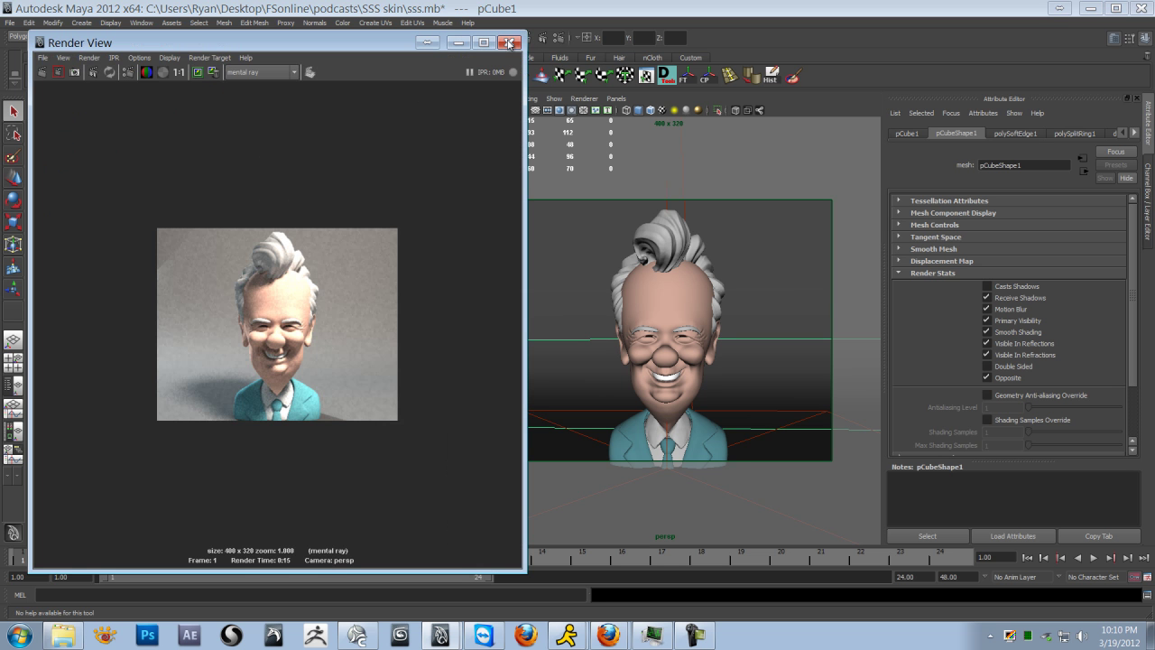
scroll(390, 337, "up", 5)
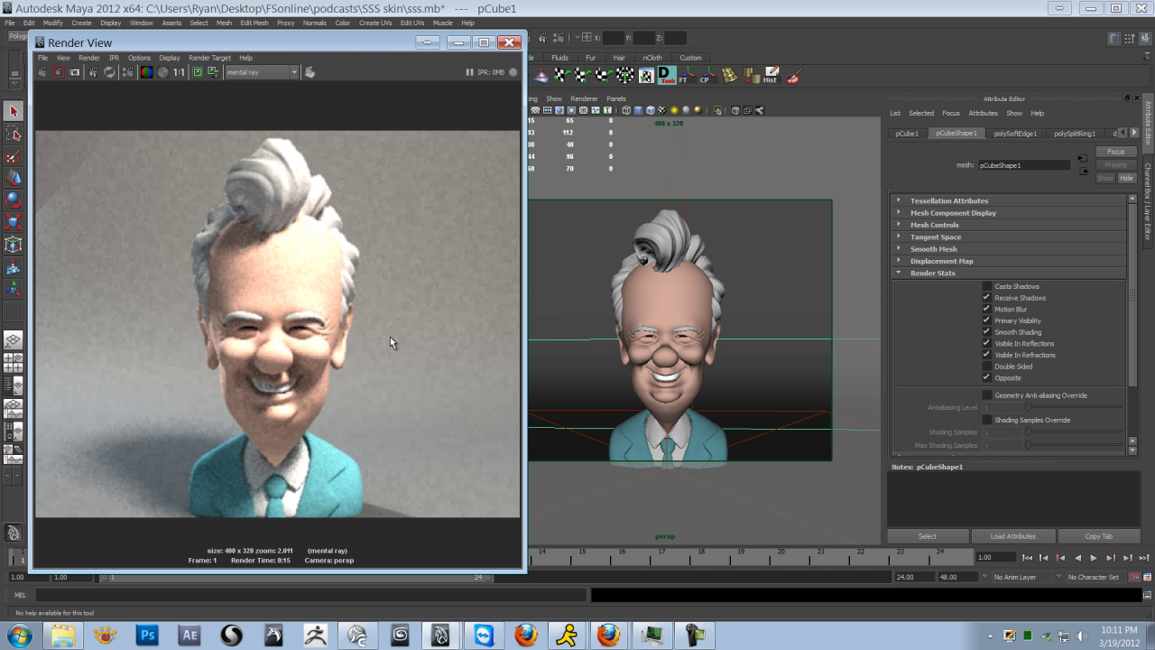
Close Render View and delete the old misss_fast_skin material.
left_click(508, 42)
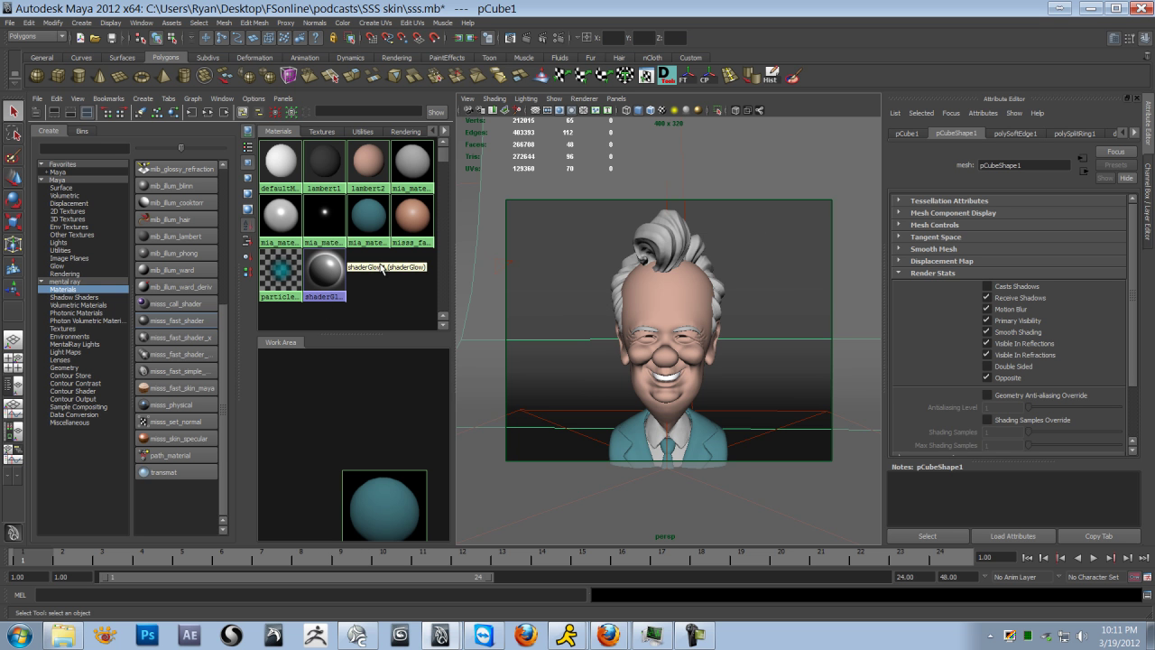
left_click(410, 221)
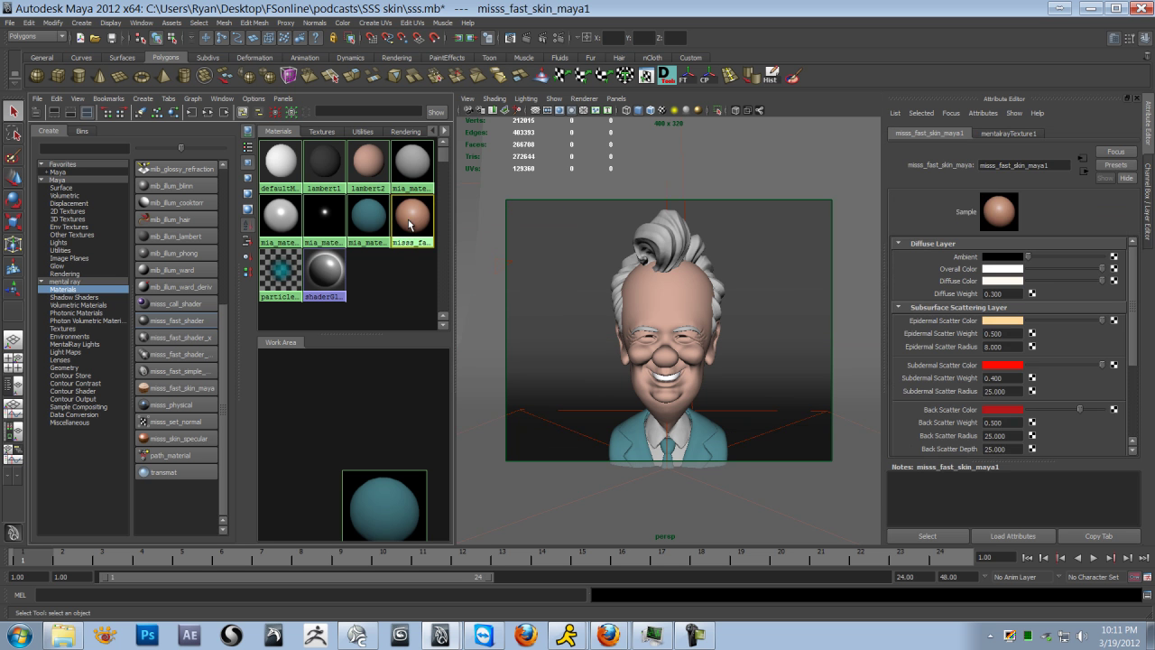
key("Delete")
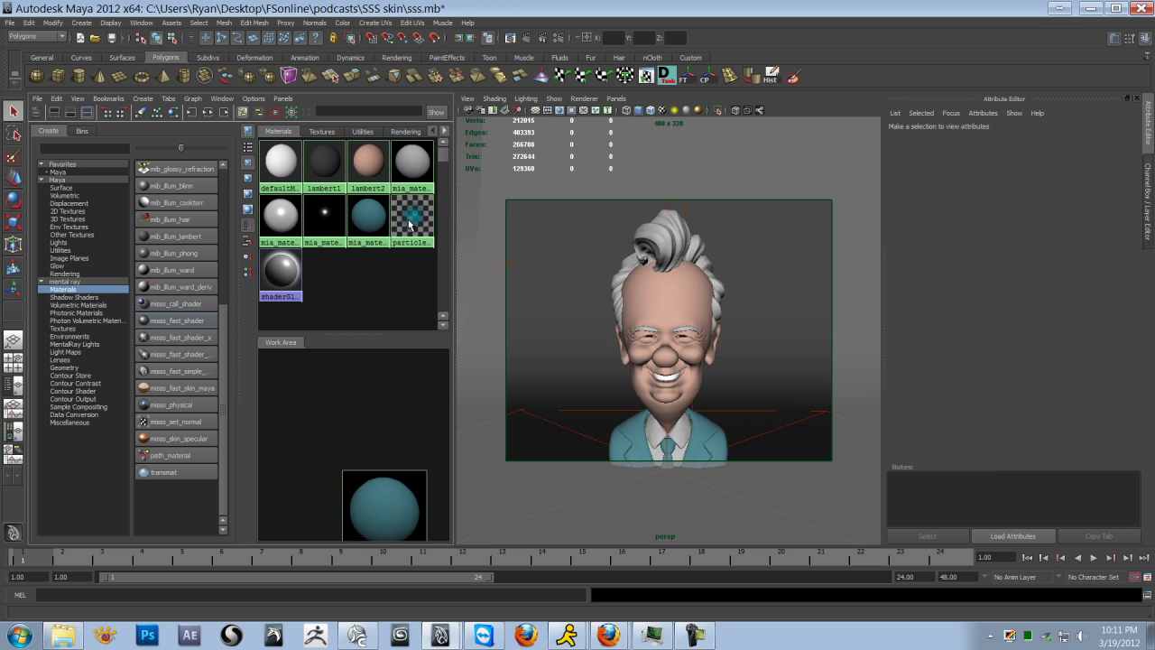
Create a misss_fast_skin_maya material using the existing lightmap and assign it to the head.
left_click(61, 282)
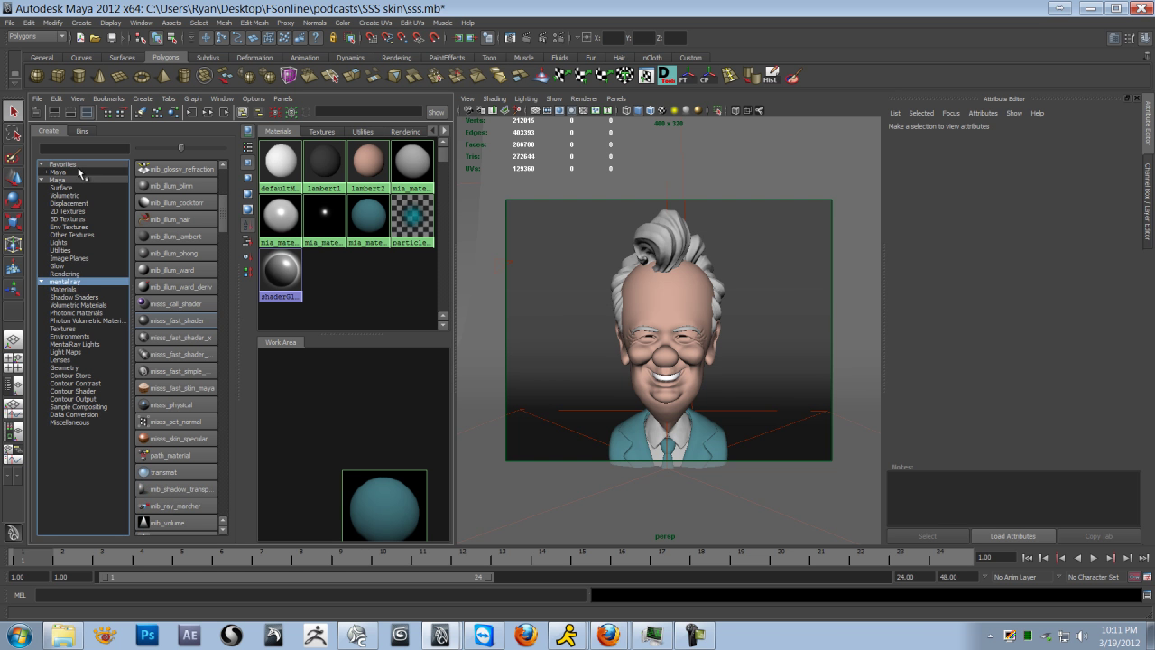
left_click(68, 290)
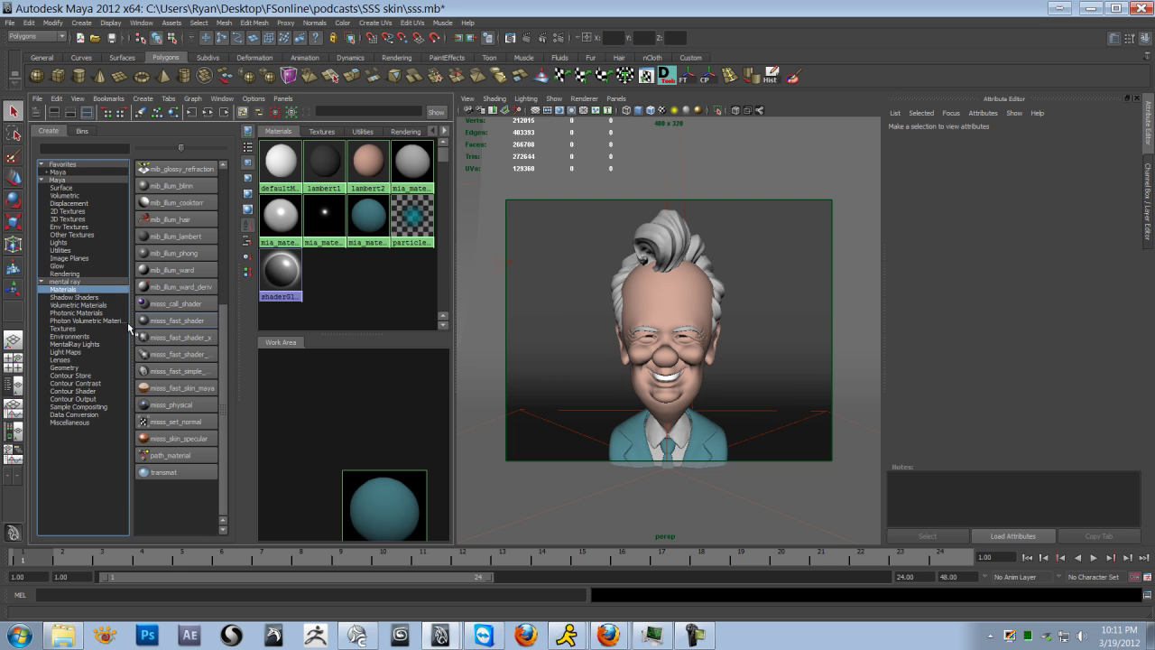
left_click(168, 389)
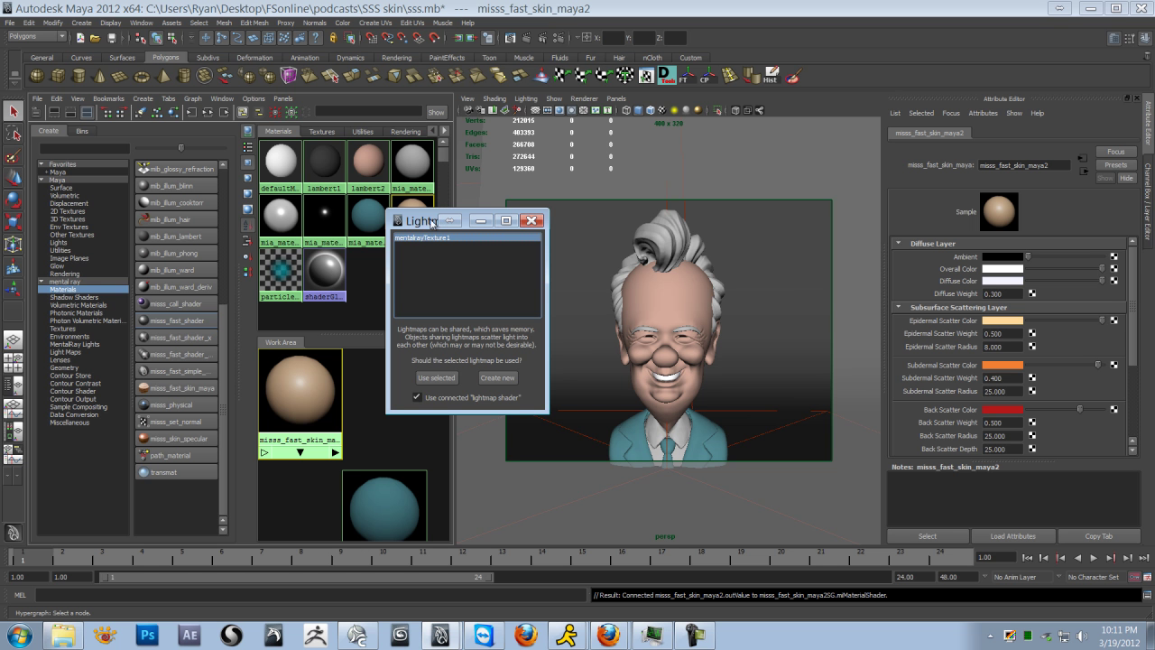
left_click(437, 378)
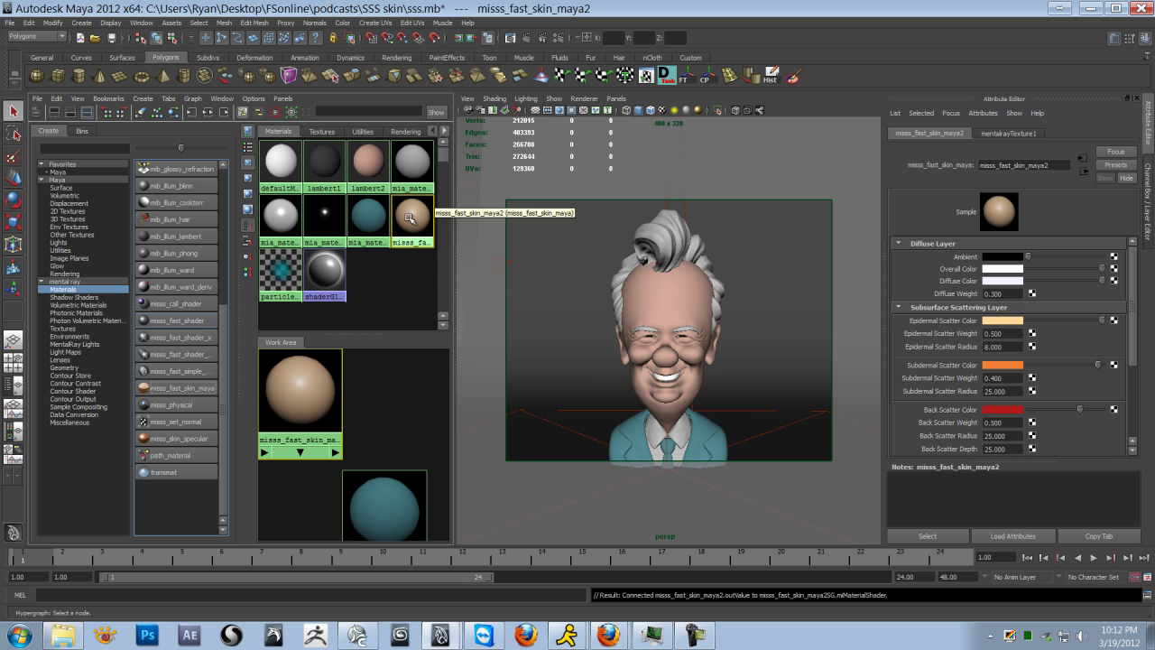
middle_click_drag(409, 218, 652, 300)
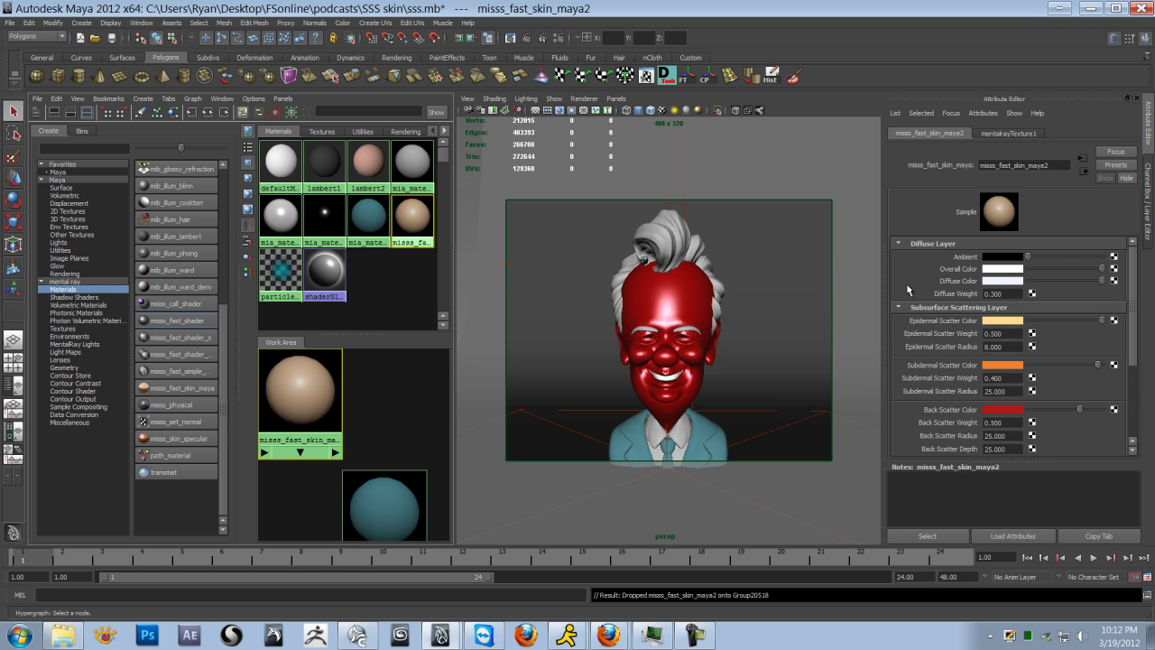
Keep the previous render, re-render the bust with the new skin shader, and view it at 1:1.
left_click(510, 39)
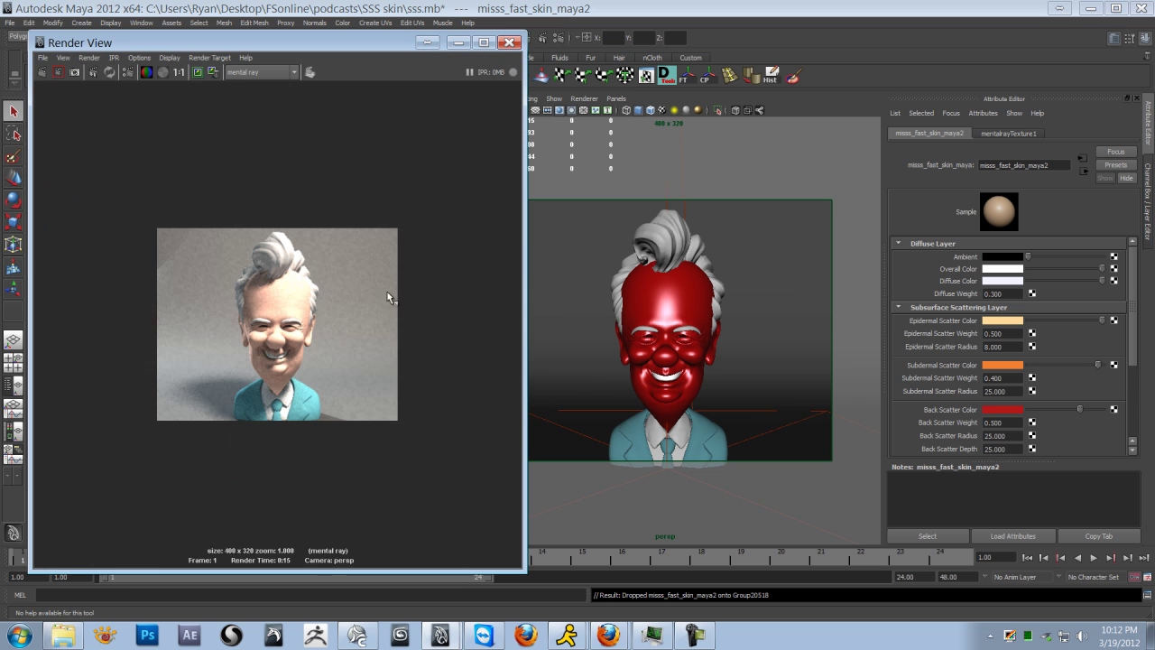
left_click(200, 76)
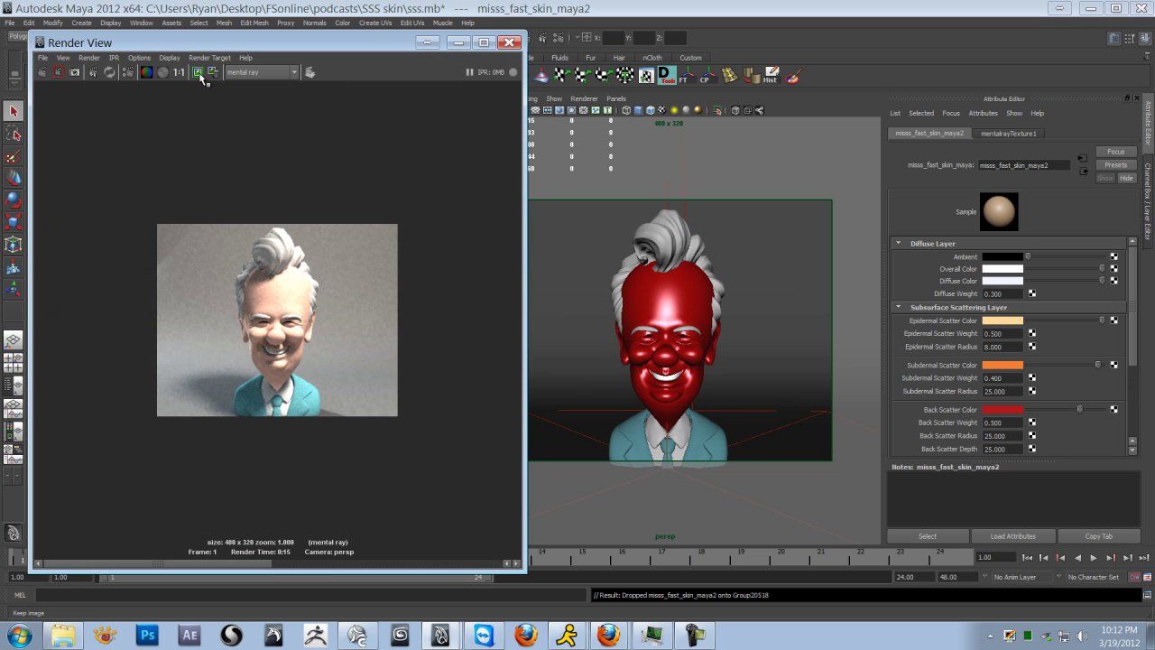
left_click(43, 72)
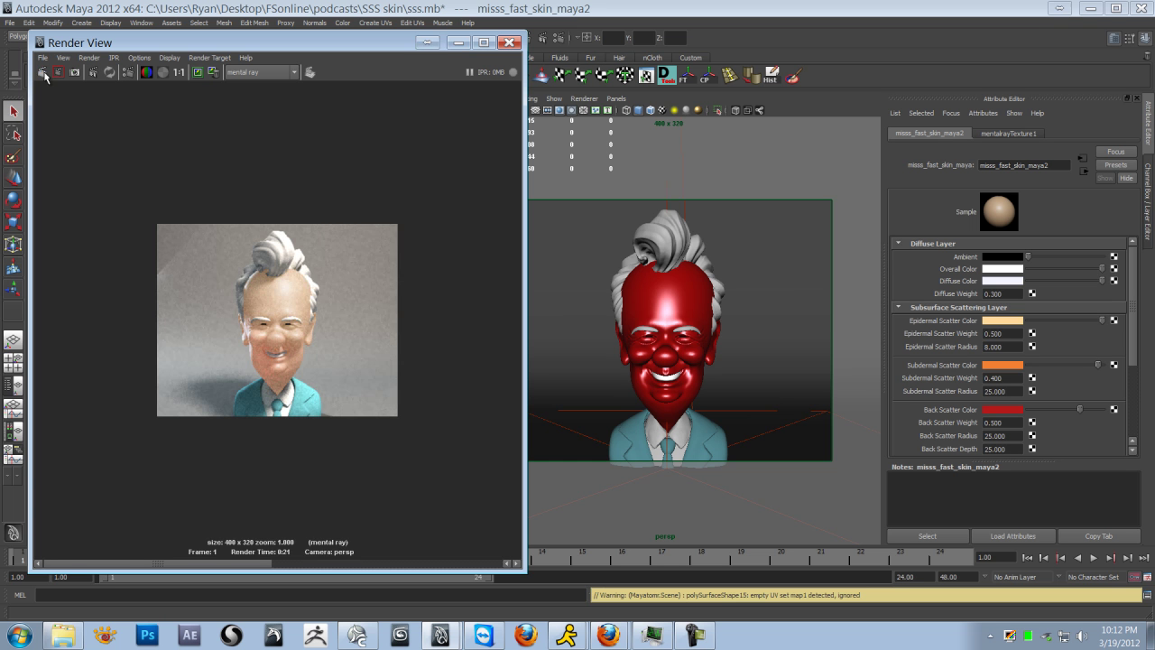
scroll(288, 375, "up", 5)
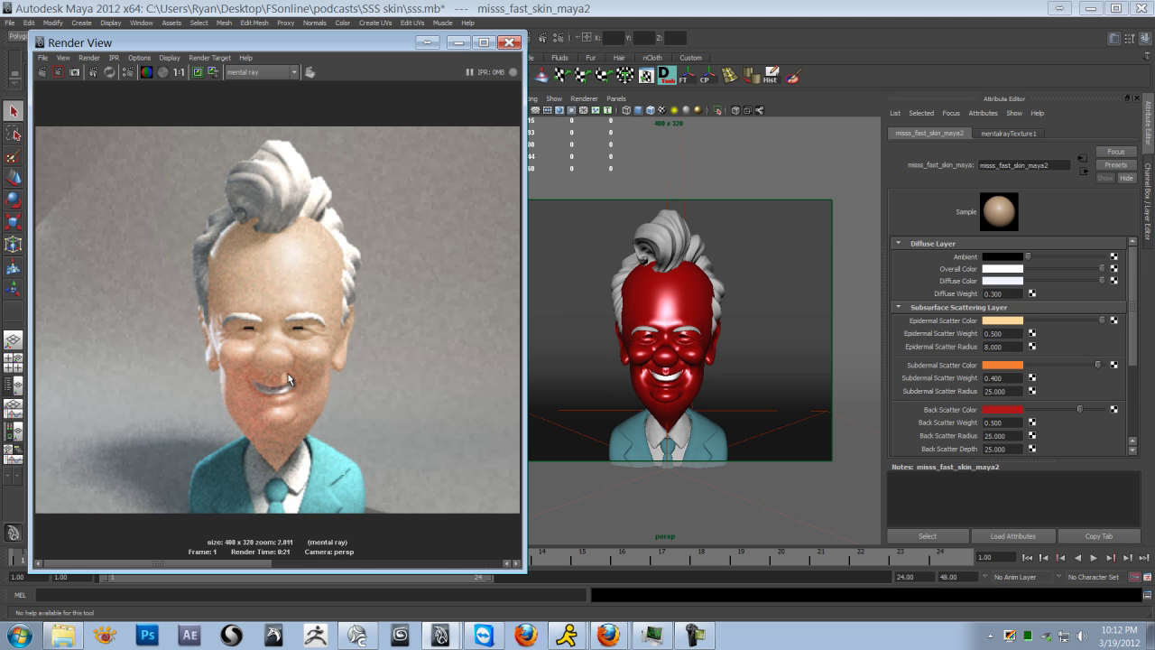
scroll(287, 374, "down", 4)
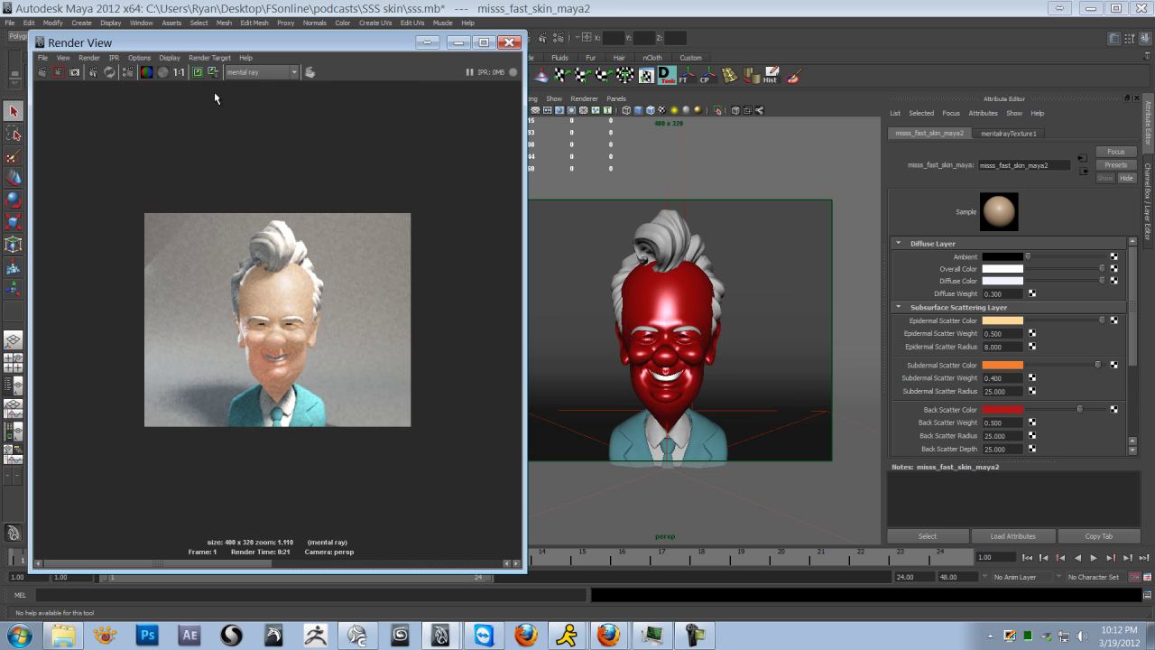
left_click(179, 73)
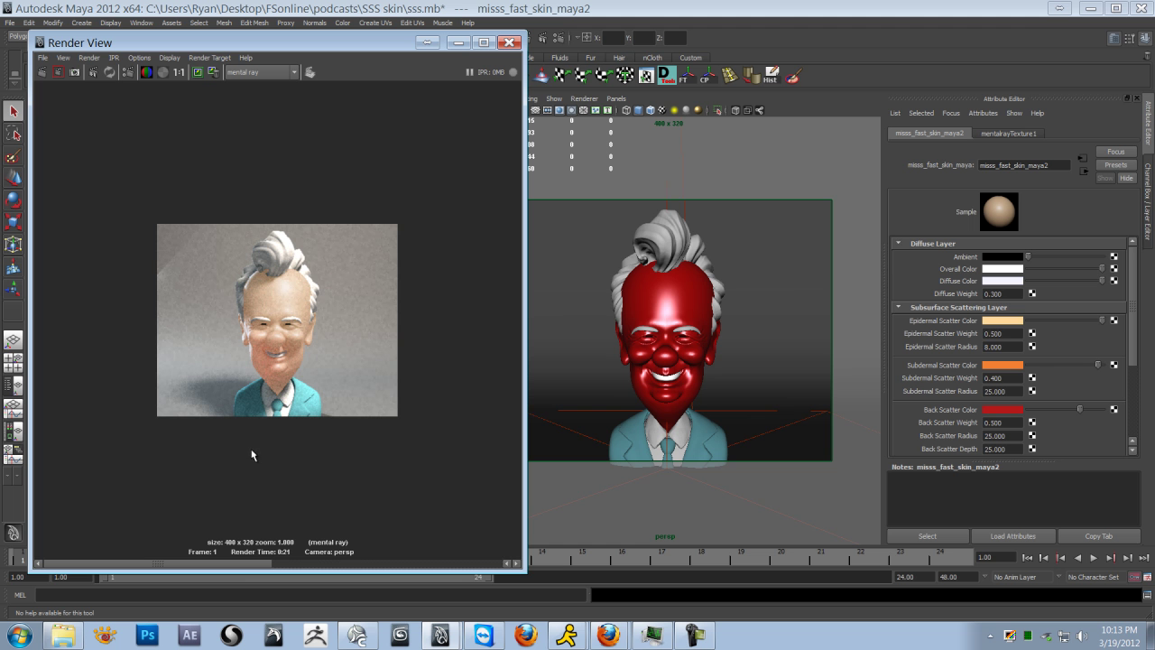
scroll(291, 456, "up", 3)
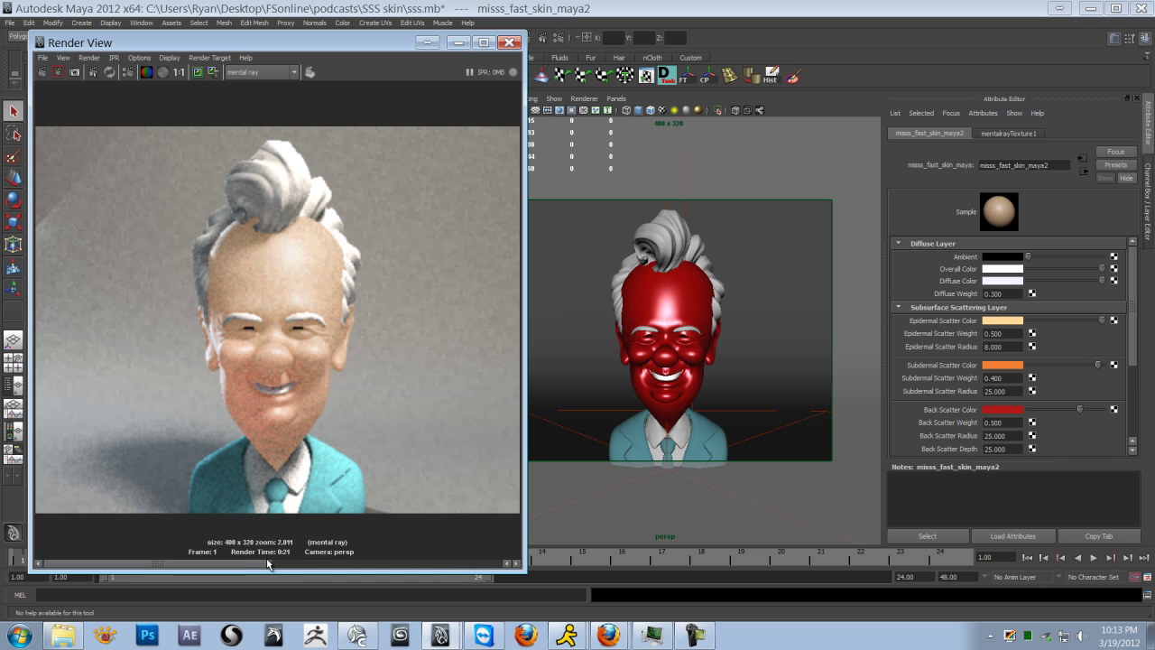
left_click_drag(299, 563, 267, 563)
left_click_drag(205, 566, 245, 562)
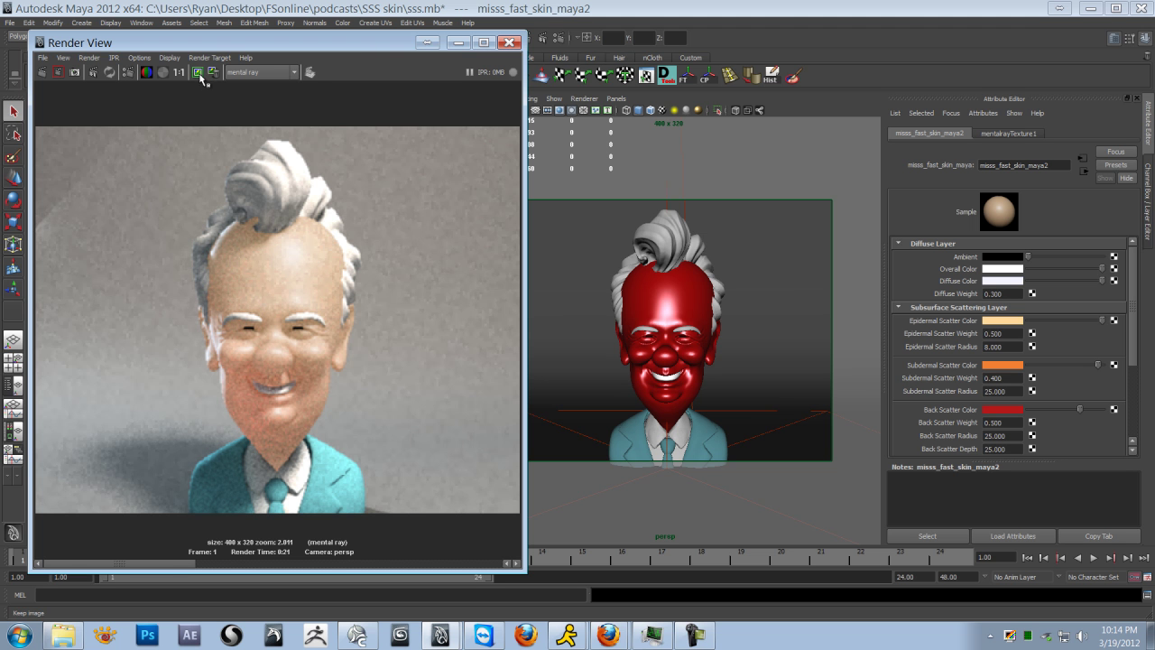
Scroll misss_fast_skin_maya2 past Diffuse and Subsurface Scattering to Algorithm control's Scale Conversion field.
left_click(509, 42)
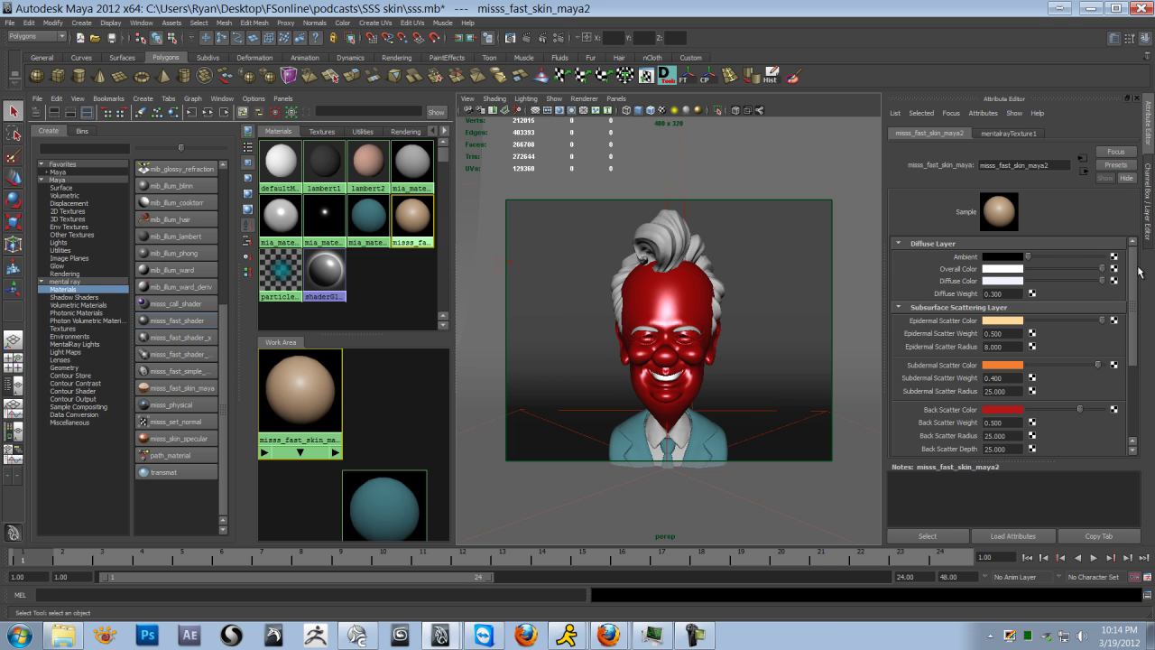
left_click_drag(1134, 276, 1137, 351)
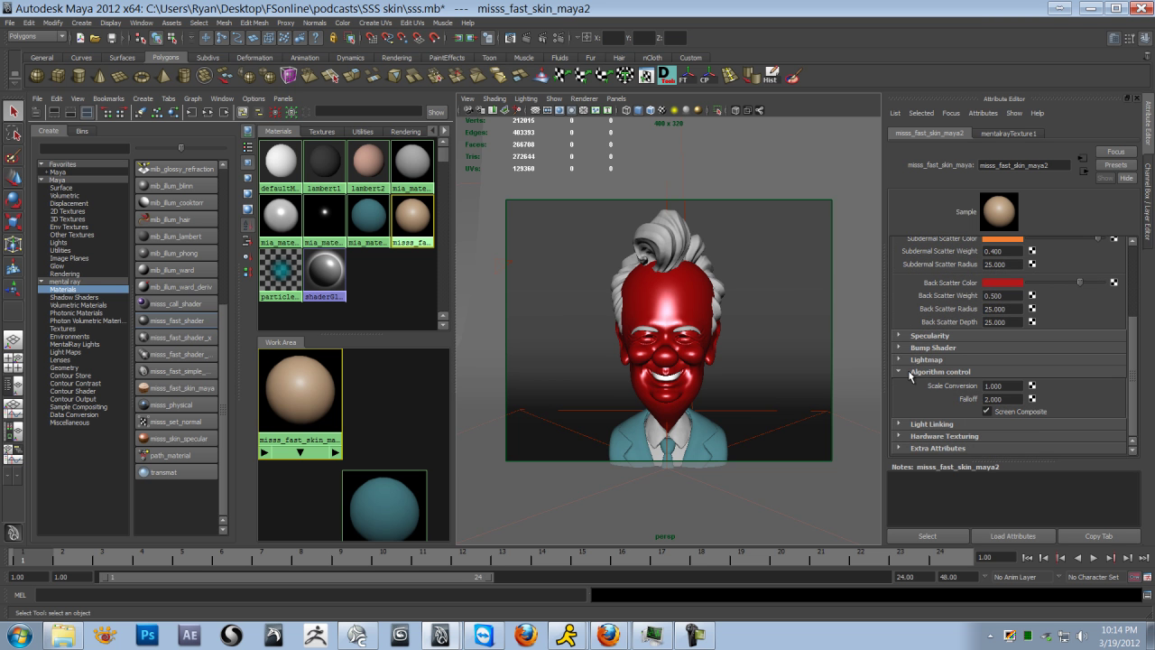
scroll(898, 376, "up", 1)
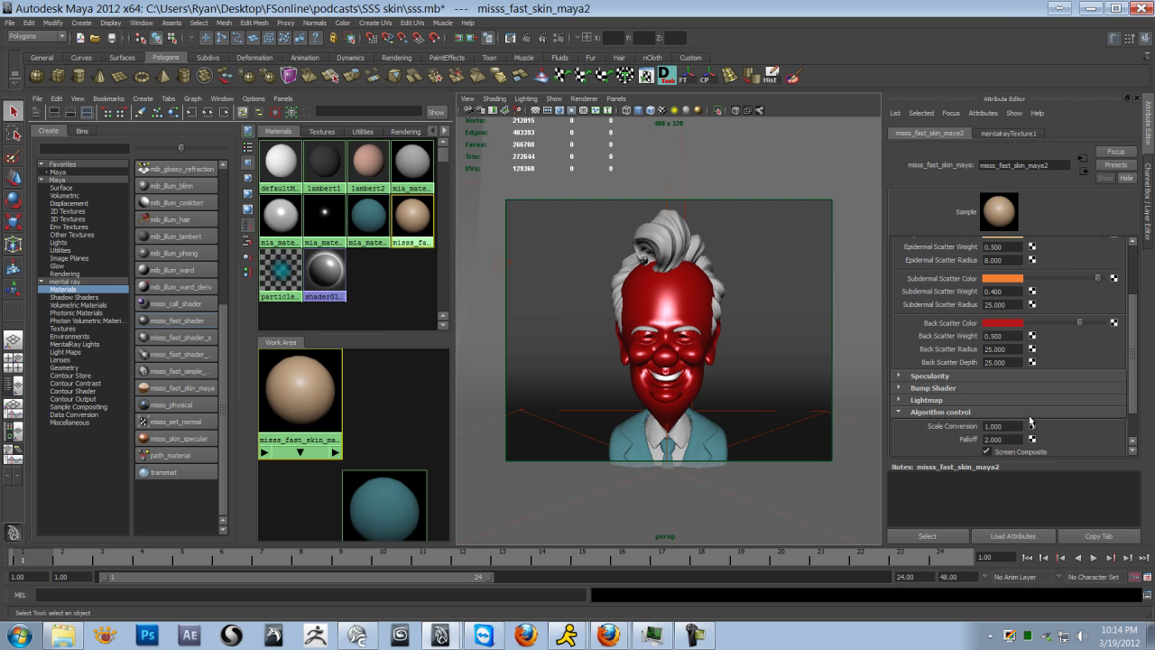
scroll(1133, 397, "up", 2)
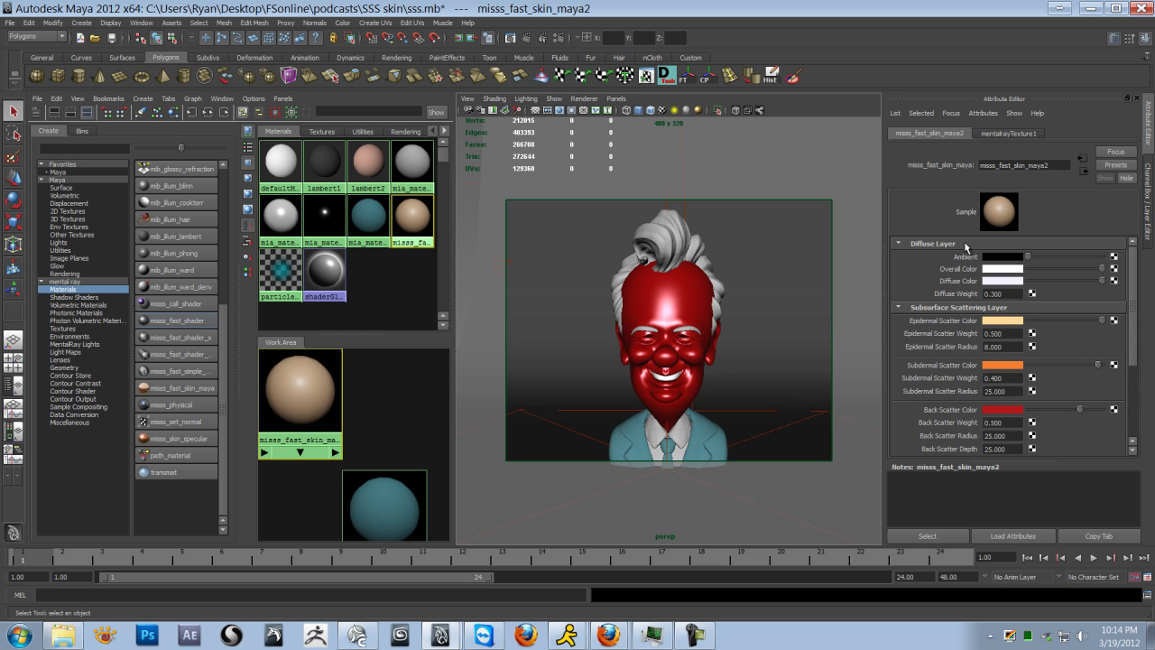
scroll(1135, 266, "down", 1)
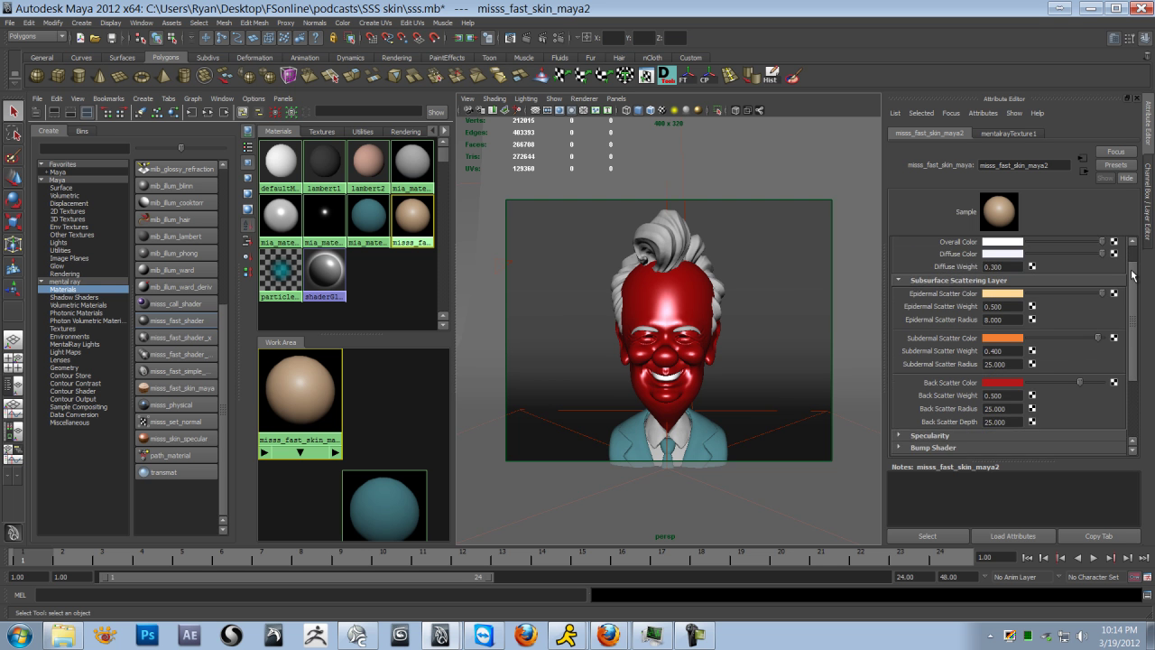
scroll(1136, 266, "up", 1)
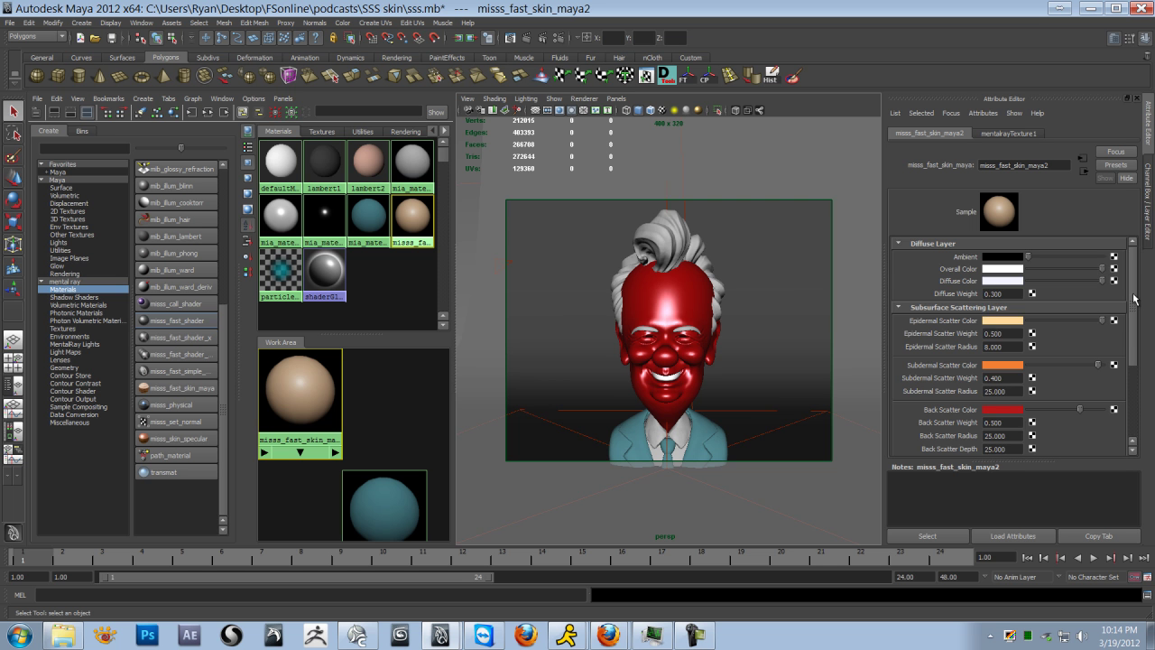
scroll(1083, 343, "down", 4)
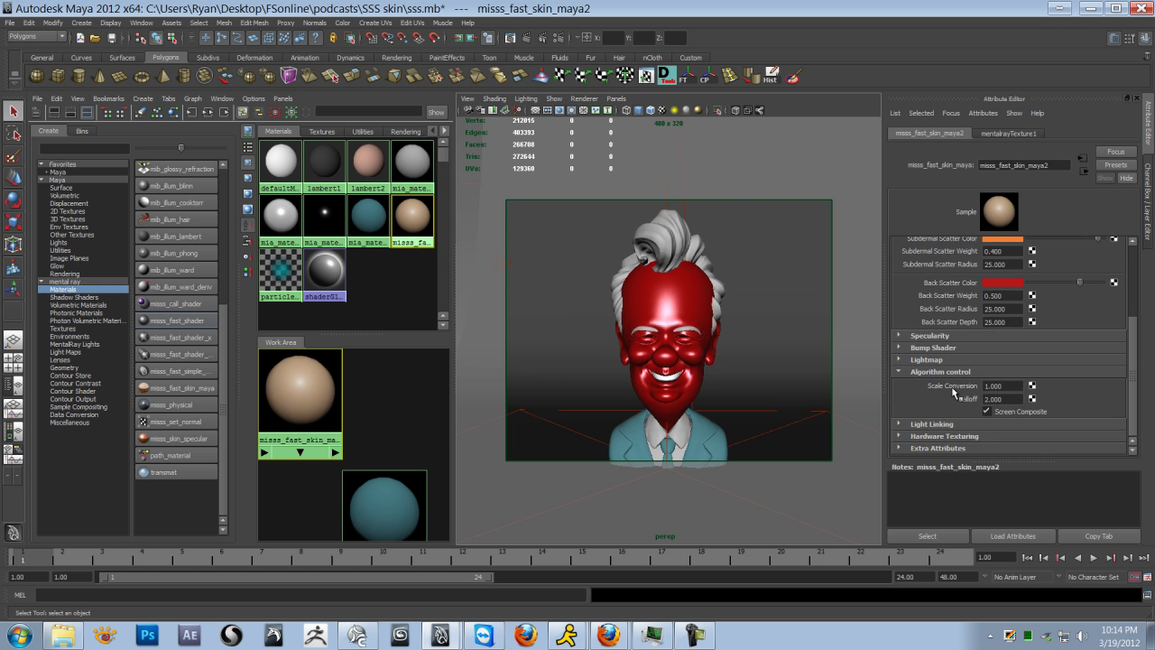
left_click(1010, 389)
left_click(541, 75)
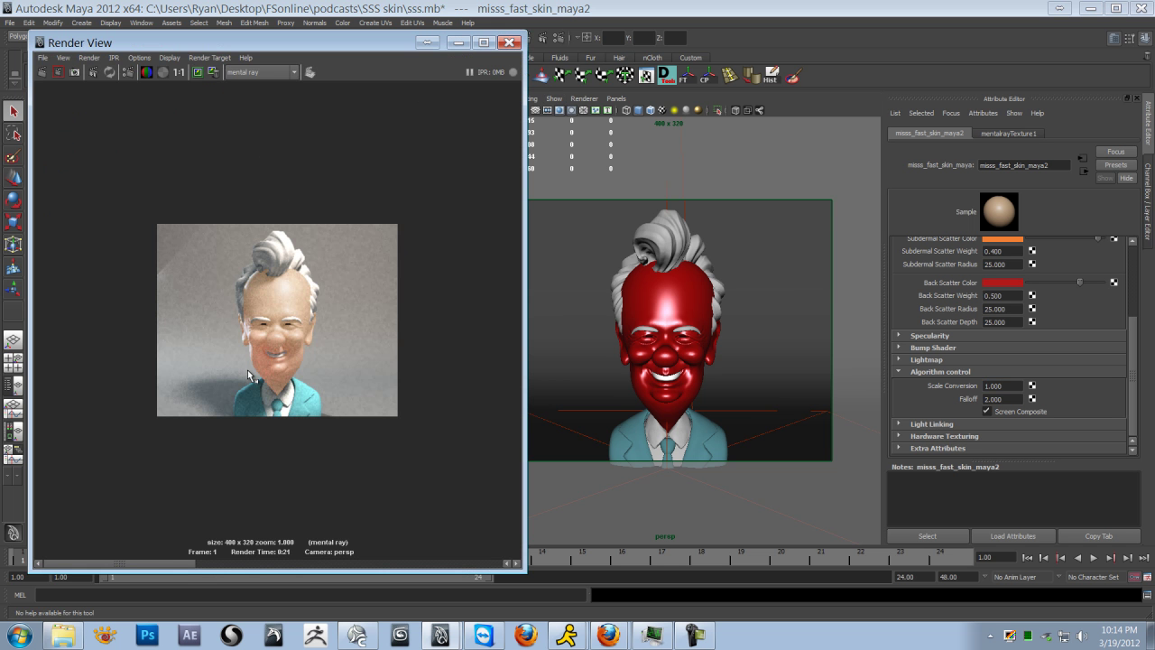
scroll(247, 370, "up", 3)
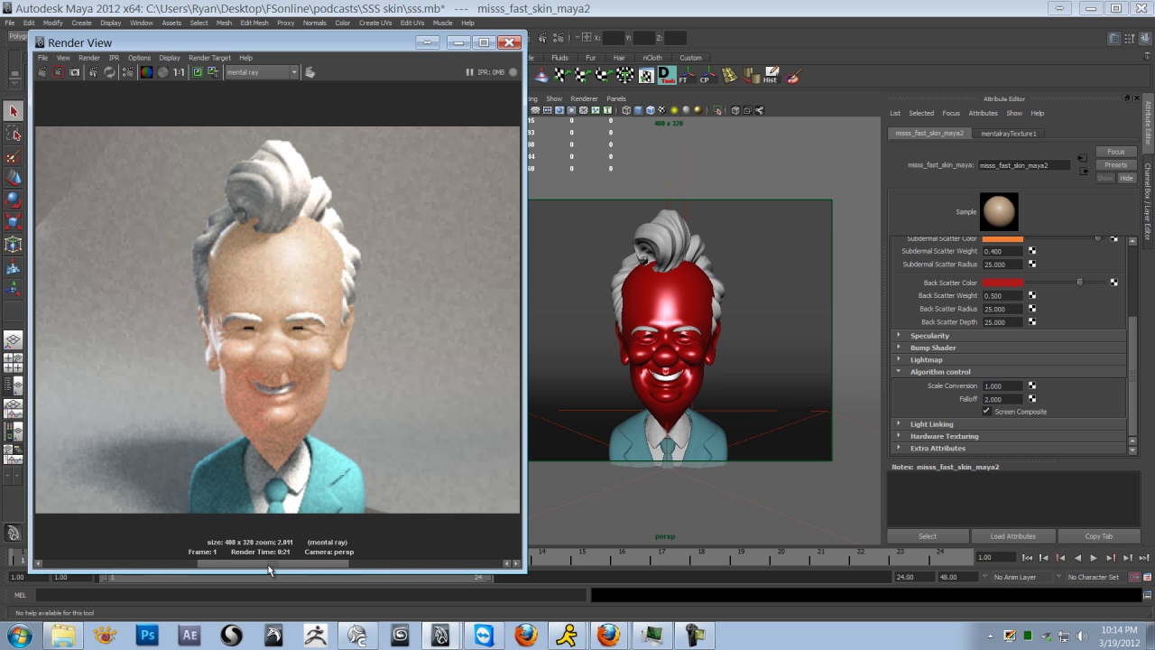
left_click_drag(269, 569, 115, 569)
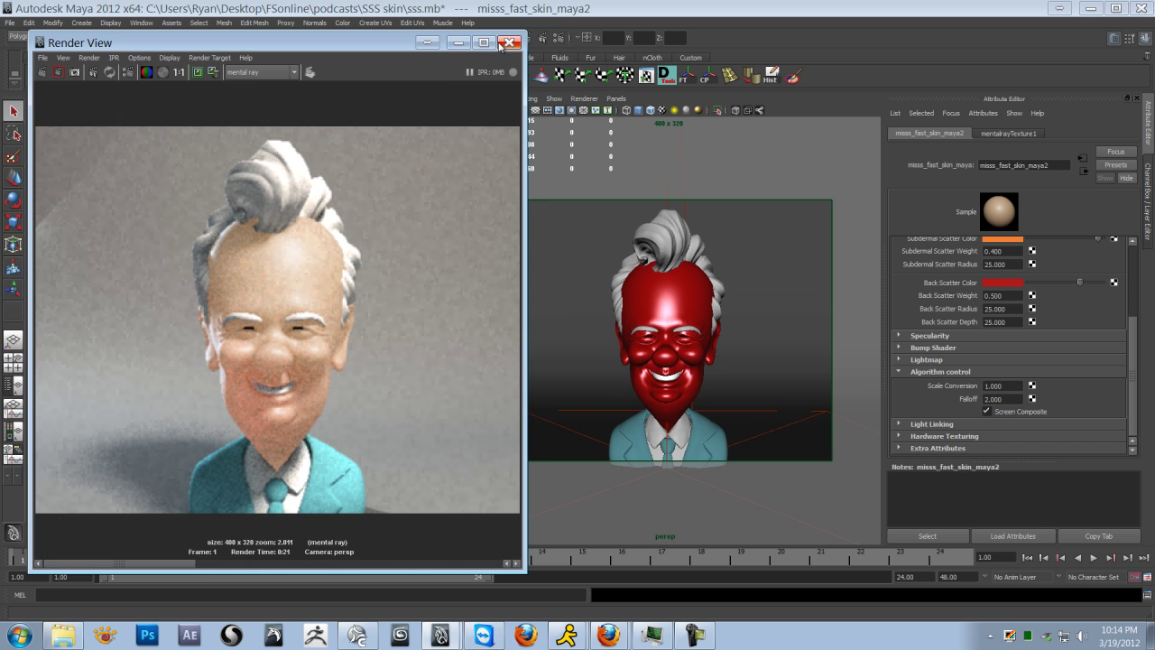
left_click(462, 43)
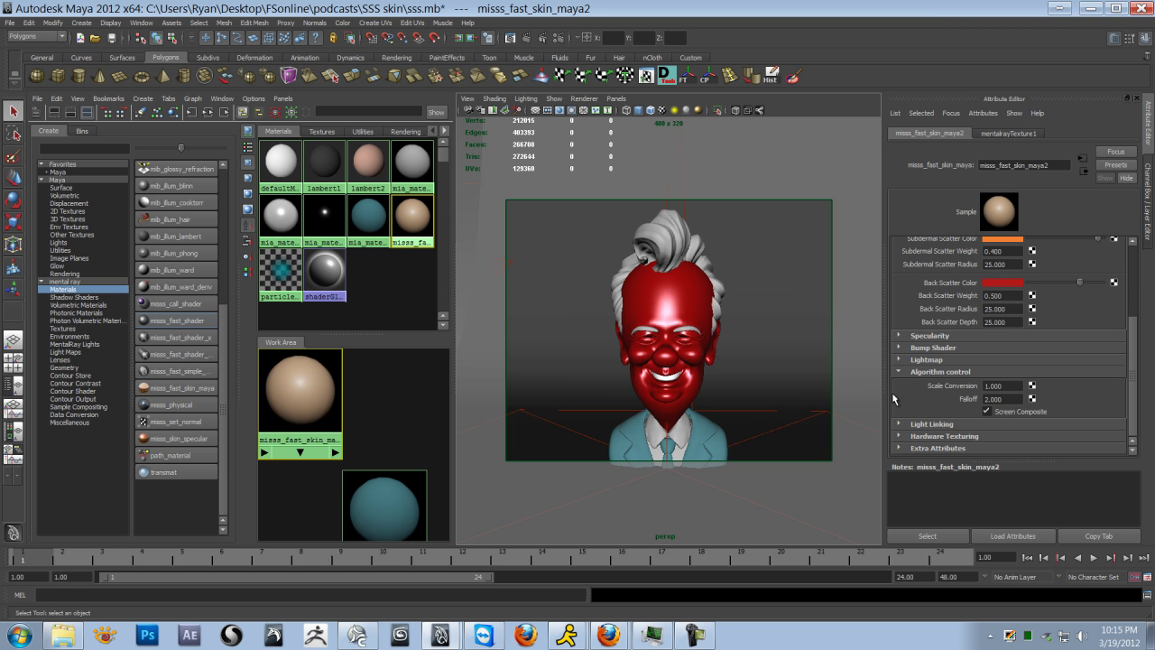
Set misss_fast_skin_maya2 Scale Conversion to 333 and reopen Render View.
left_click(1017, 386)
type("333")
key("Return")
left_click(510, 38)
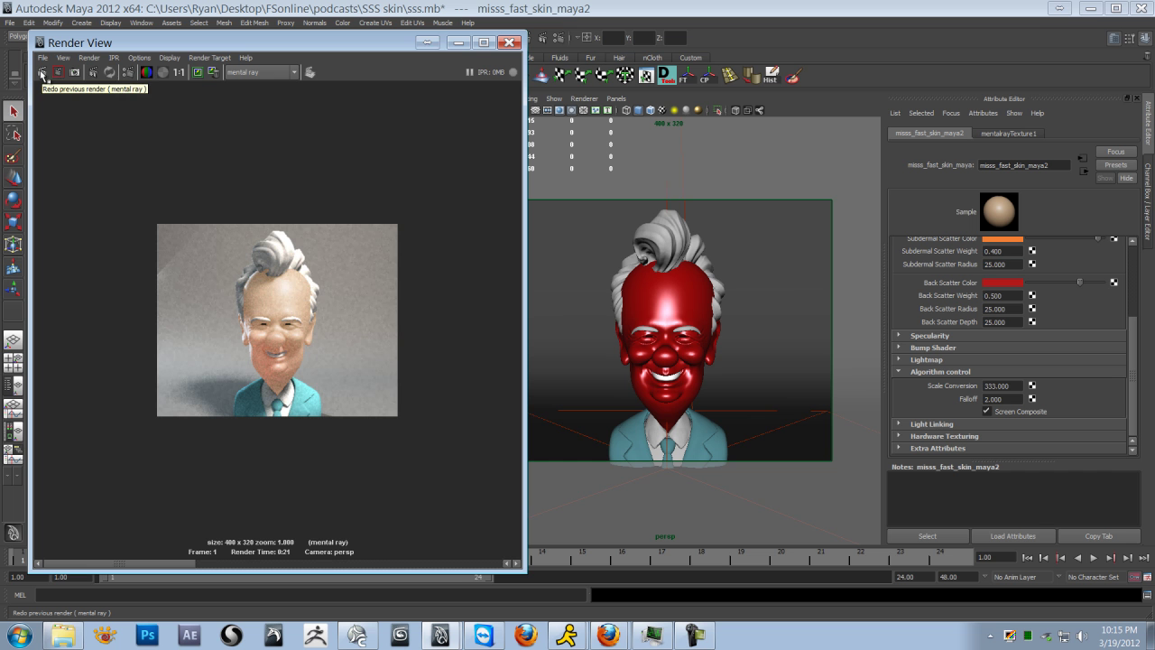
Re-render the bust at Scale Conversion 333 and scrub the image history to compare renders.
left_click(41, 73)
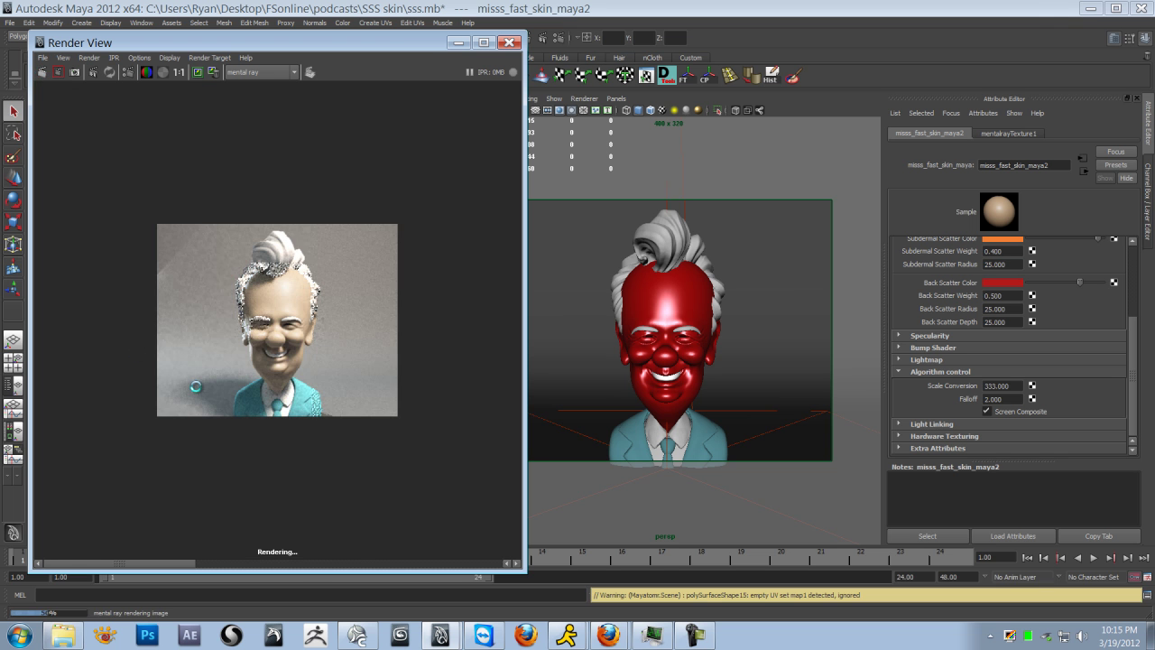
key("f")
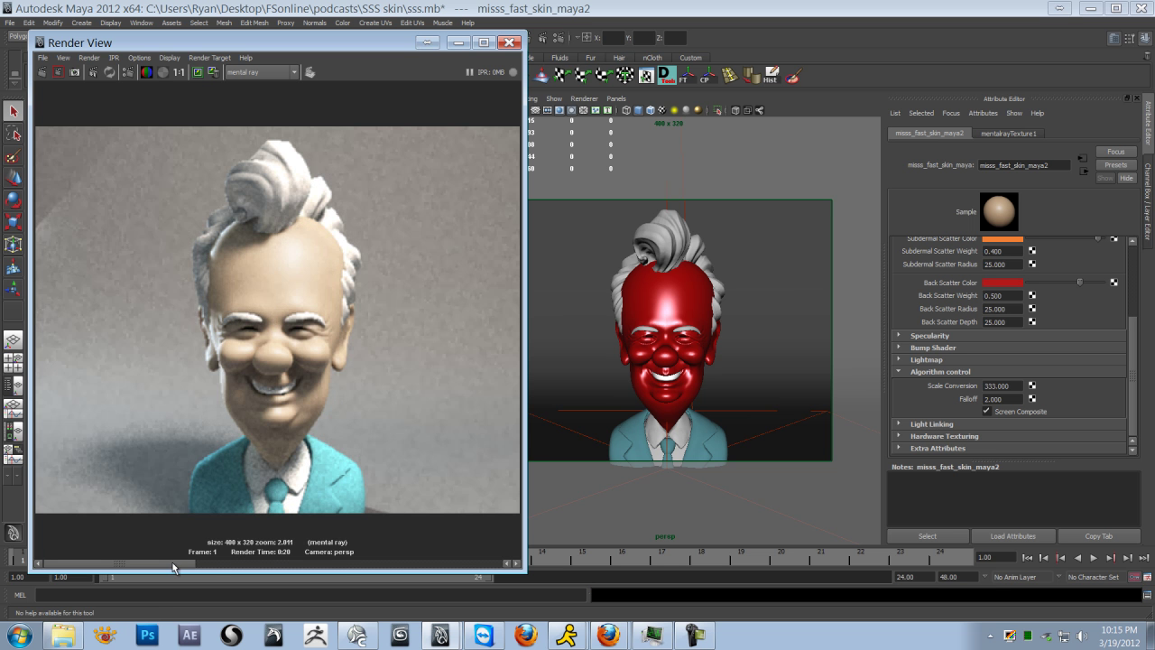
left_click_drag(174, 567, 209, 565)
left_click_drag(215, 563, 426, 533)
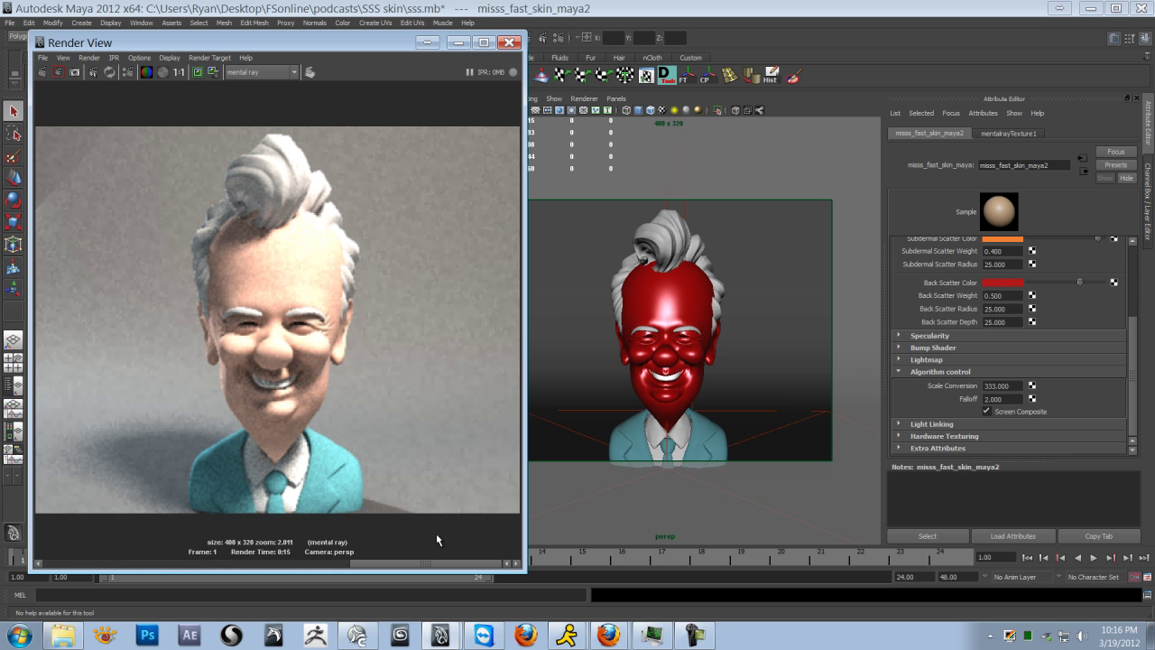
left_click_drag(437, 535, 225, 559)
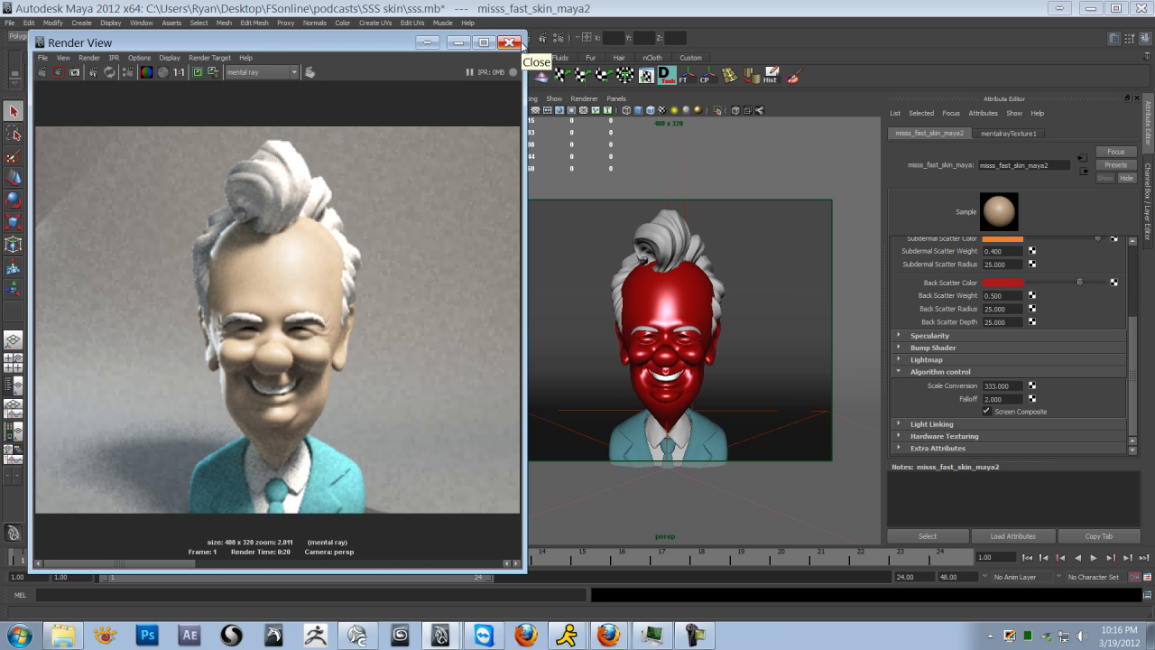
Keep the 333 render, set Scale Conversion to 22, and region-render the head and shoulders.
left_click(198, 78)
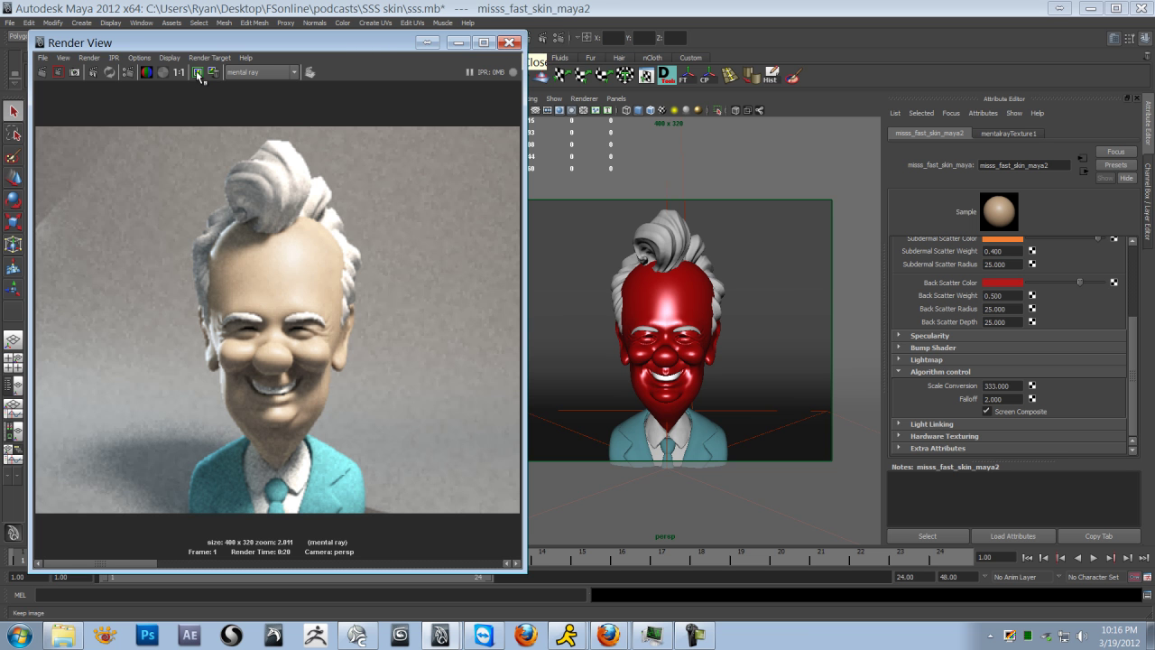
left_click(1016, 386)
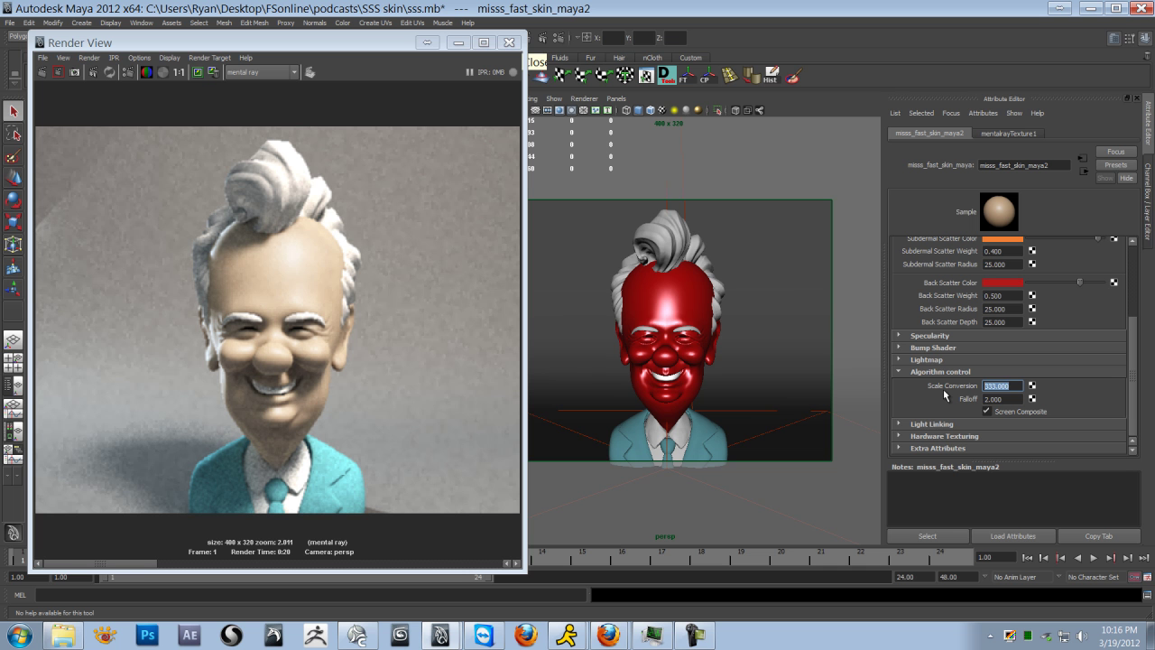
type("22")
key("Return")
left_click_drag(167, 174, 381, 471)
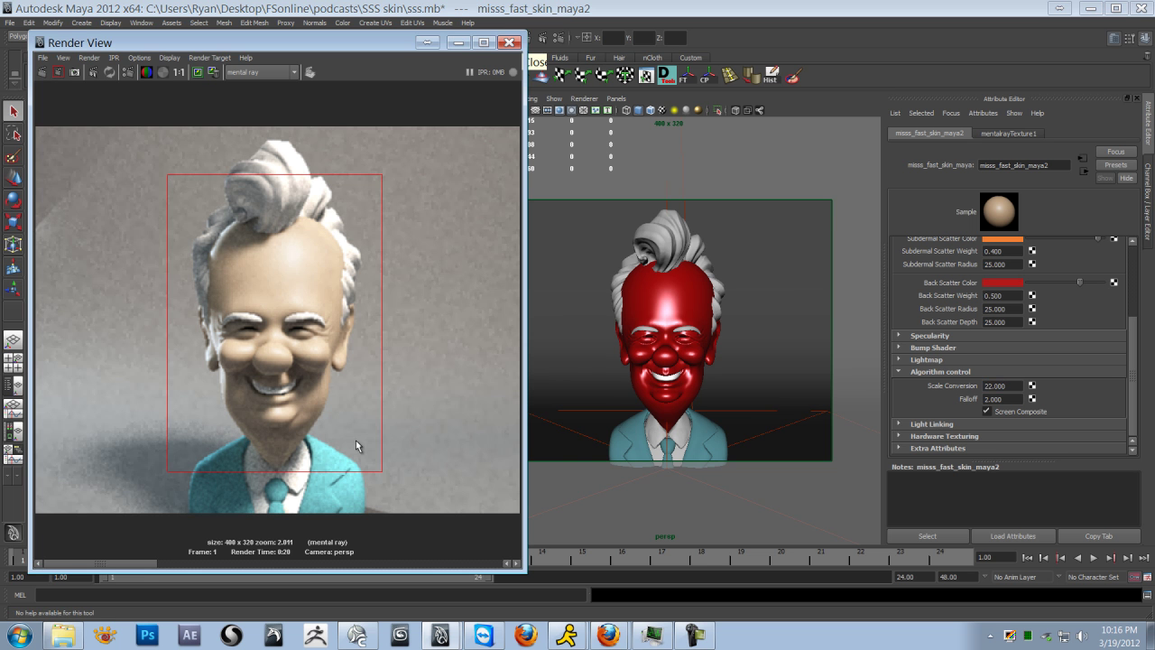
left_click(59, 72)
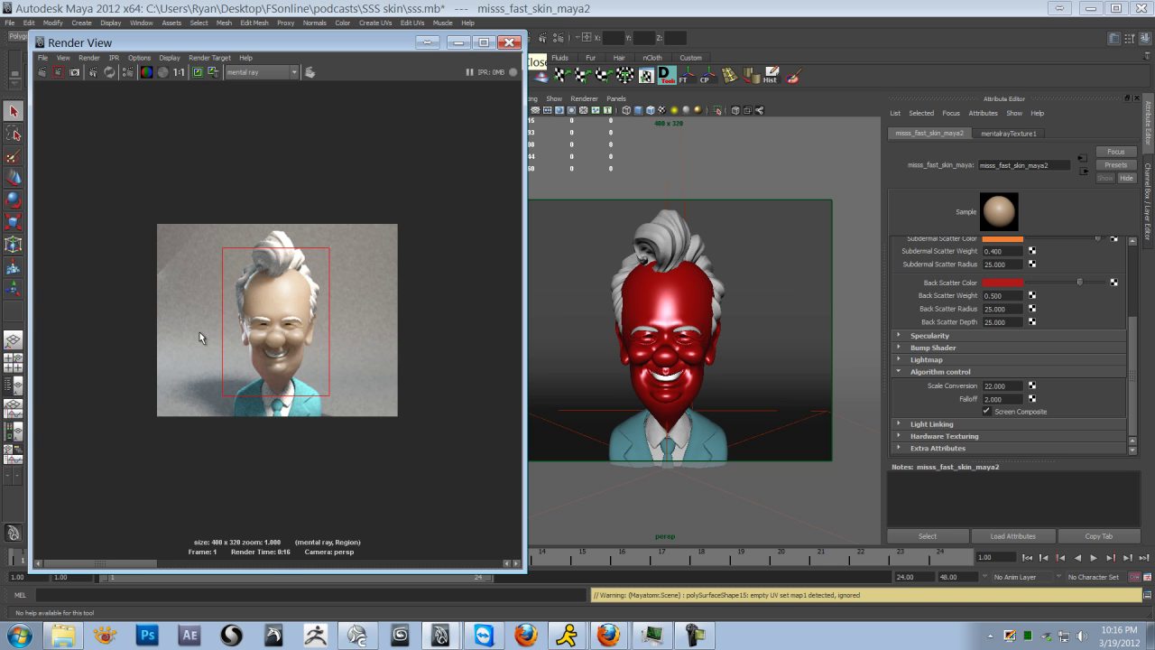
Remove two stored comparison renders from the Render View history.
scroll(199, 332, "up", 3)
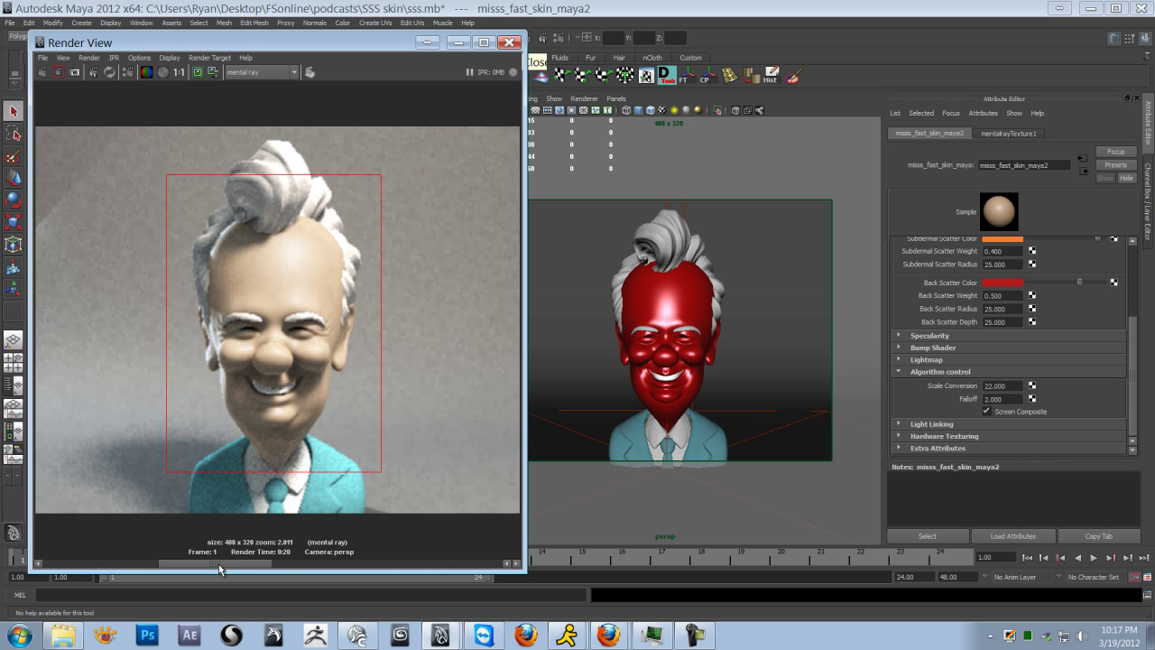
left_click_drag(219, 567, 284, 582)
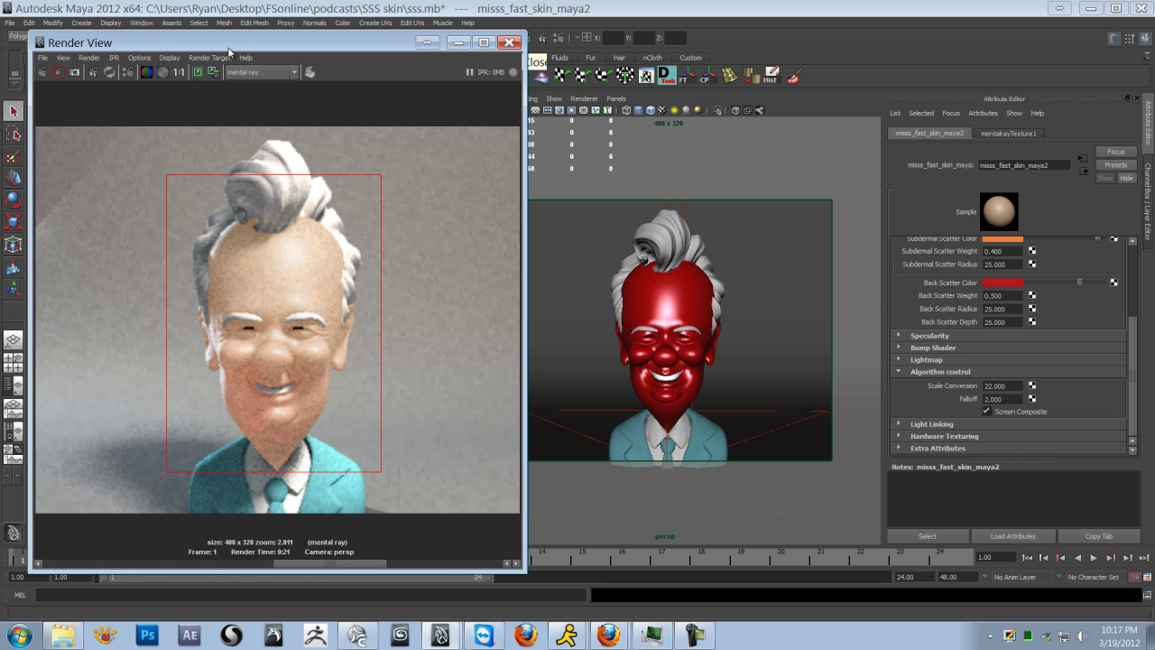
left_click(217, 76)
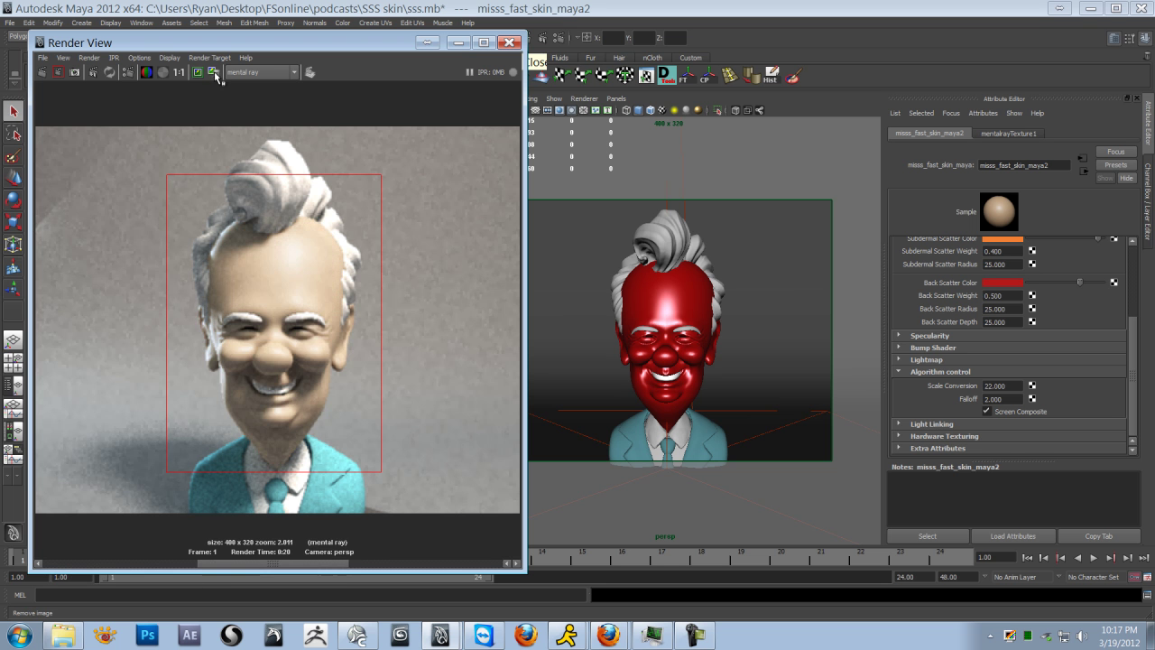
left_click(217, 76)
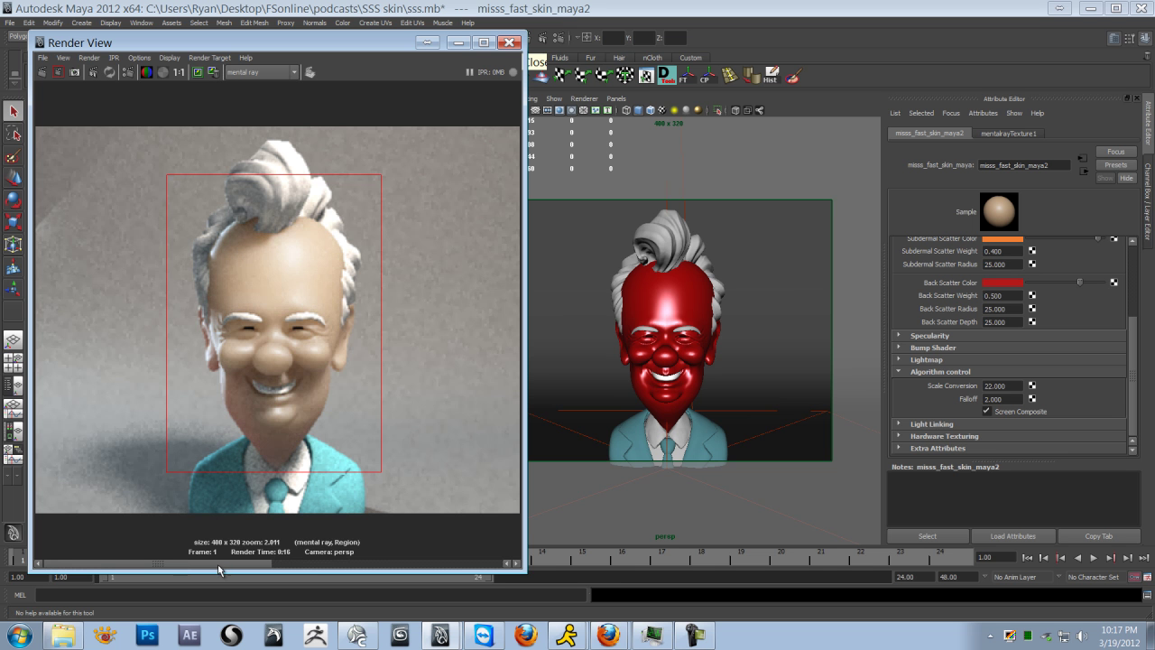
mouse_move(220, 567)
left_mouse_down()
mouse_move(412, 557)
mouse_move(231, 566)
left_mouse_up()
Set the skin shader's Scale Conversion to 180.
left_click(997, 385)
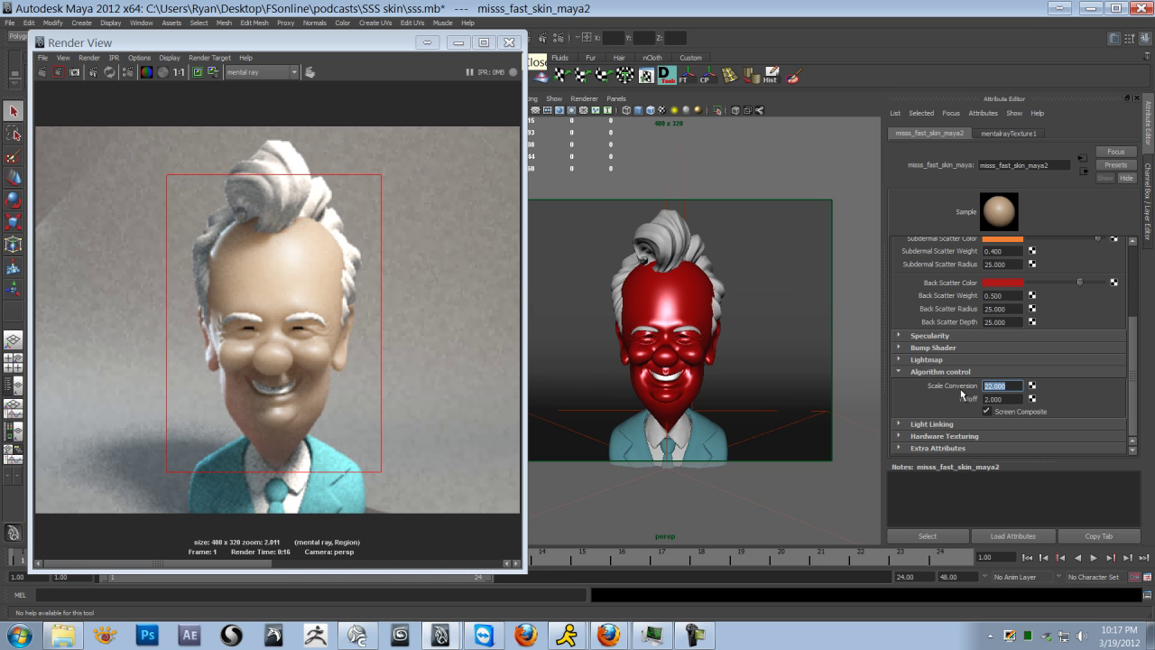
type("180")
key("Return")
Keep the last render and re-render the face region at Scale Conversion 180.
left_click(198, 73)
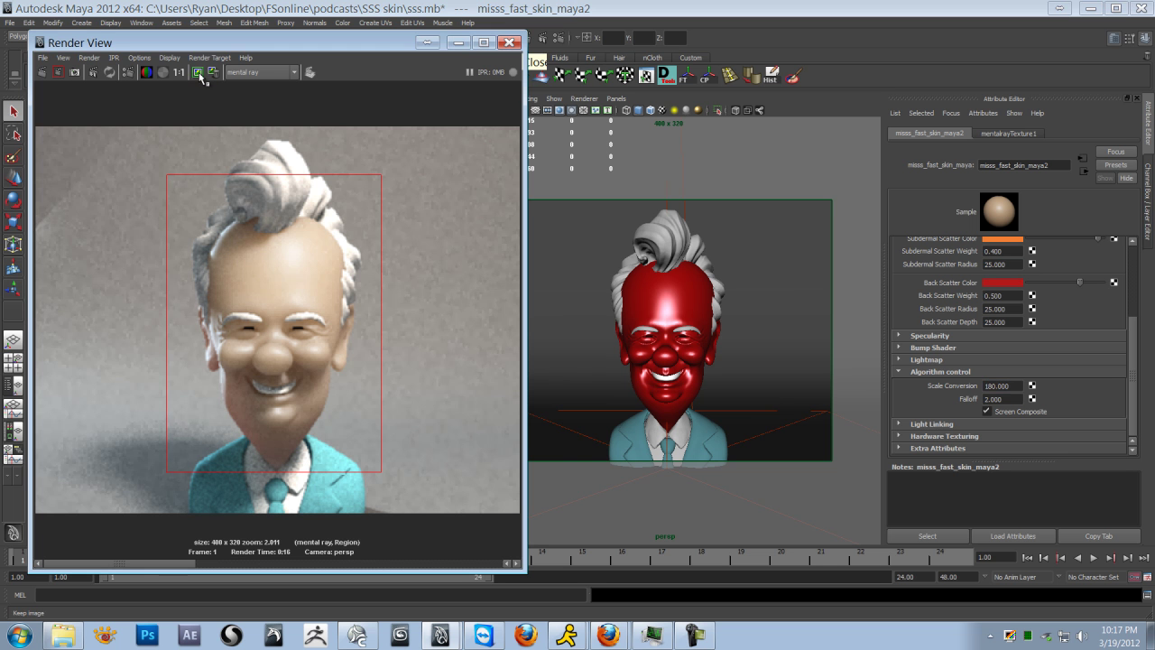
left_click(59, 73)
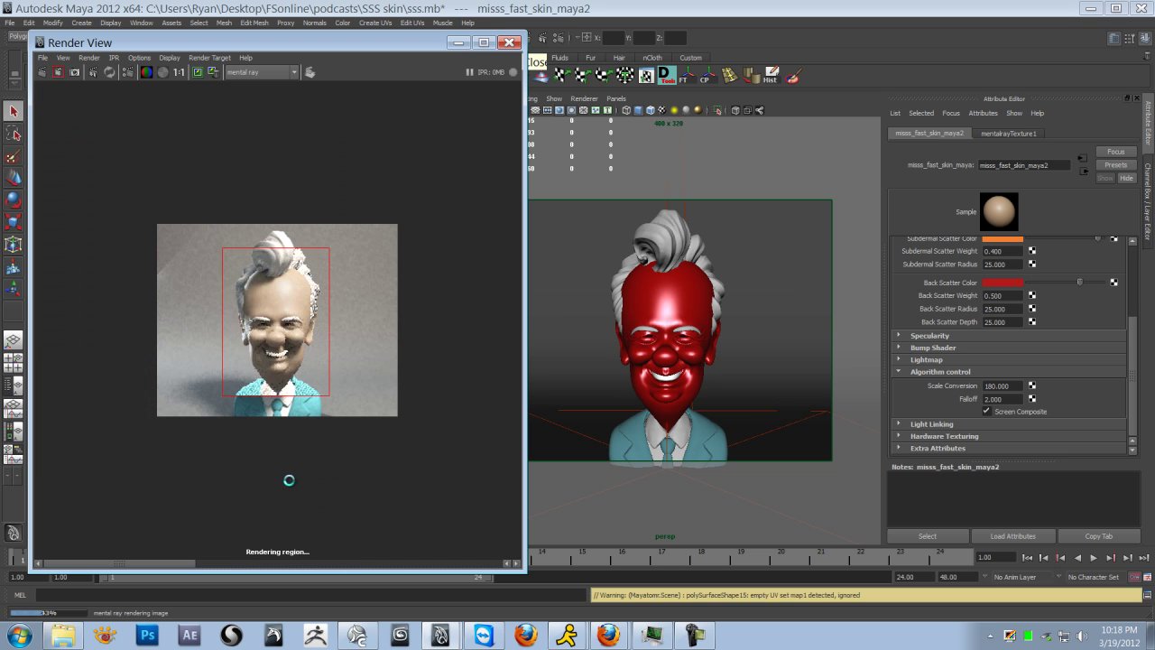
scroll(296, 452, "up", 3)
scroll(296, 454, "up", 2)
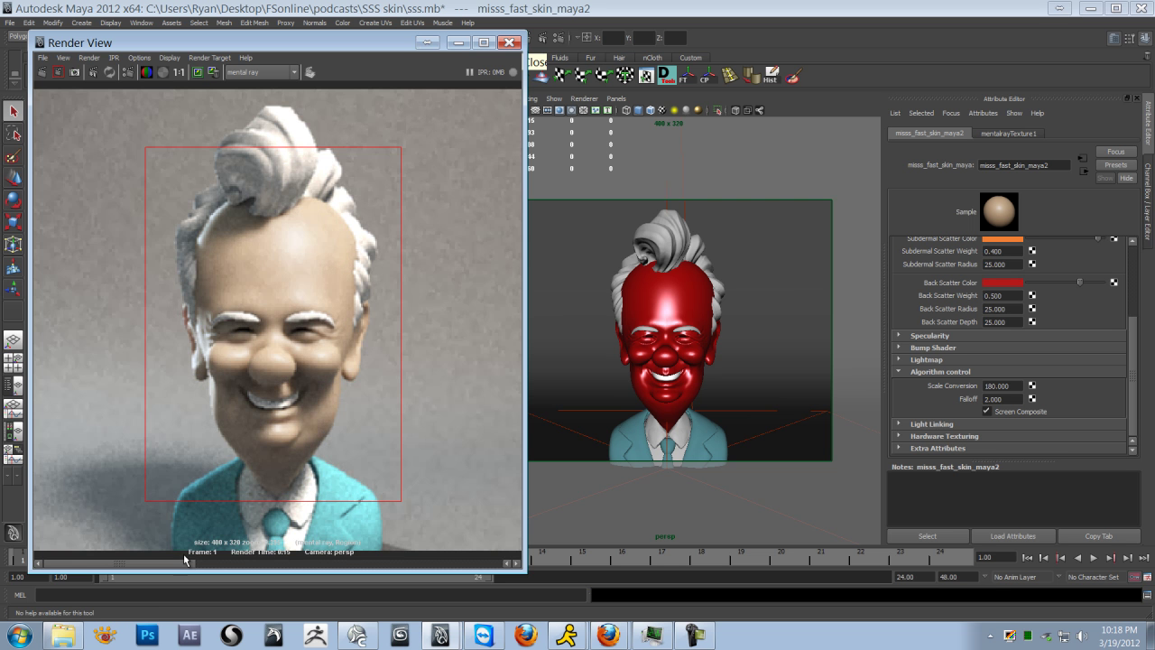
left_click_drag(290, 562, 198, 562)
mouse_move(184, 566)
left_mouse_down()
mouse_move(287, 564)
mouse_move(174, 566)
left_mouse_up()
left_click_drag(302, 557, 163, 563)
Flip back and forth between stored renders to compare the Scale Conversion results.
left_click(256, 566)
left_click(180, 566)
left_click(252, 567)
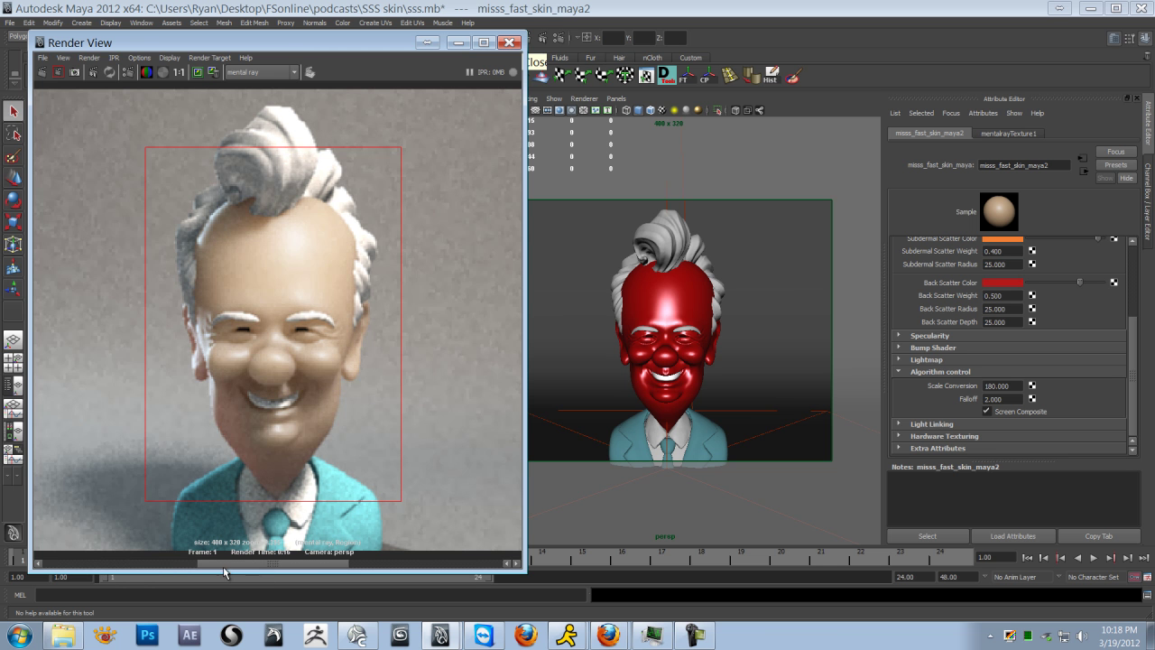
left_click(185, 565)
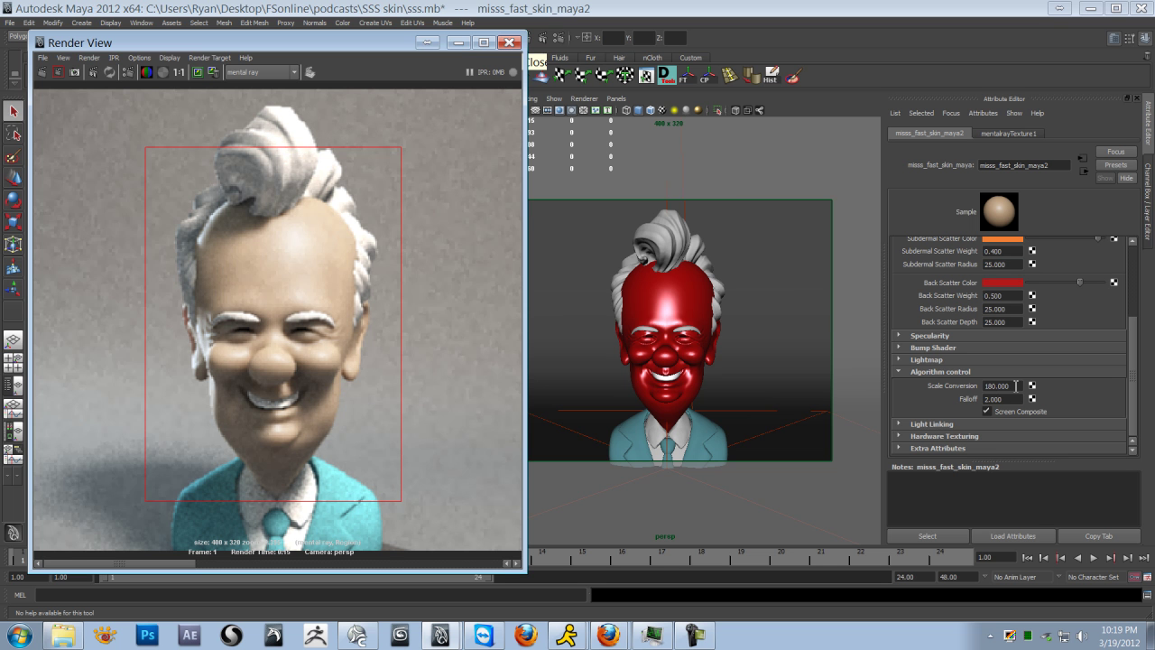
Lower the skin shader's Scale Conversion to 60.
left_click_drag(1015, 385, 946, 388)
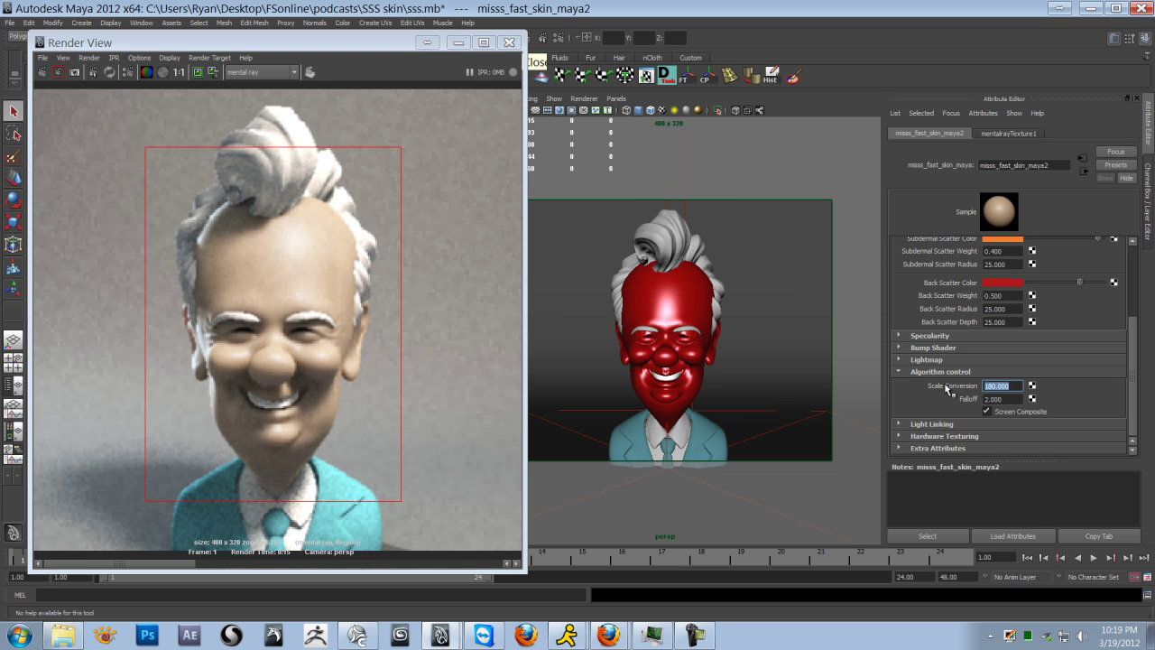
type("60")
key("Return")
Re-render the face region at Scale Conversion 60 and scrub through stored renders to compare.
left_click(120, 46)
left_click(58, 72)
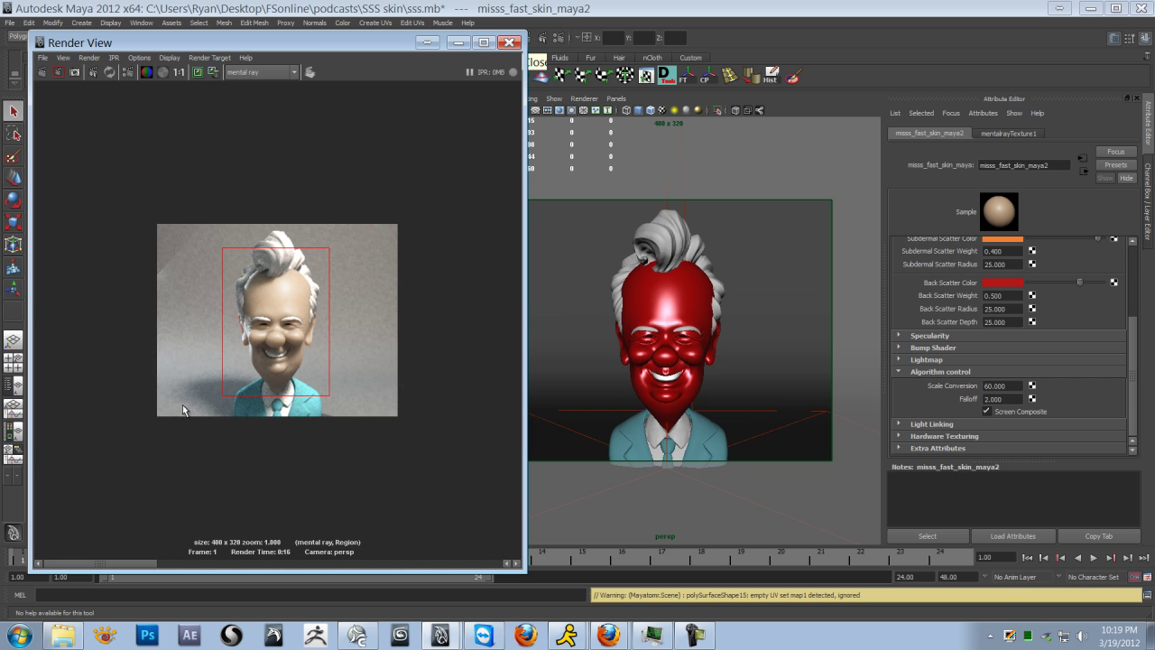
scroll(182, 404, "up", 5)
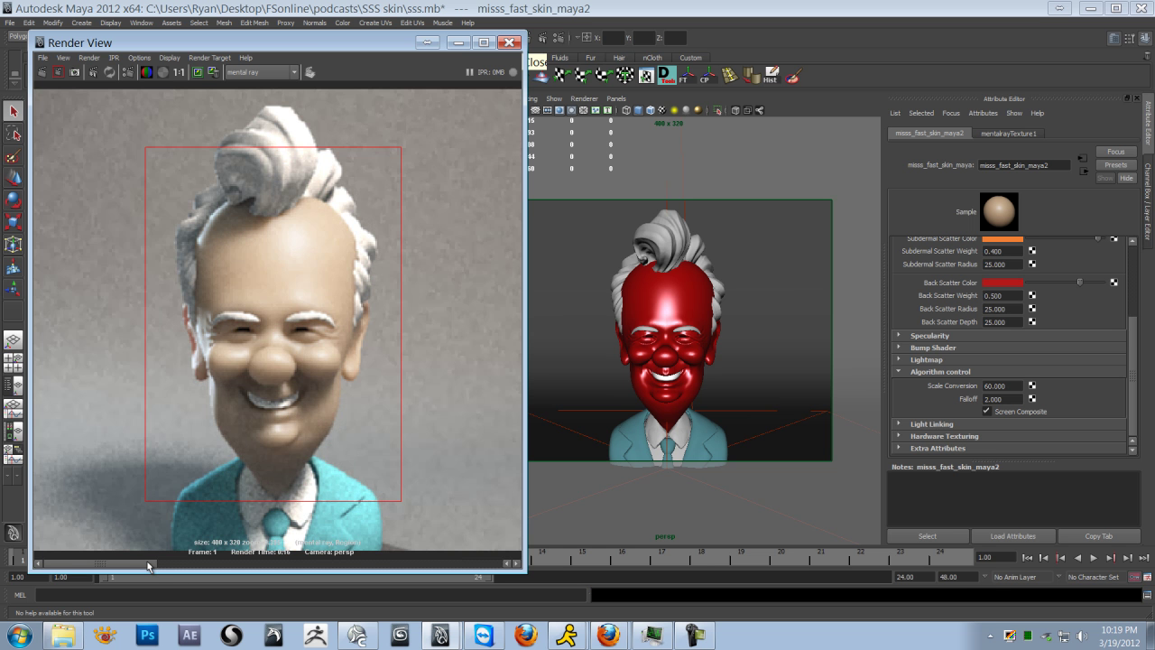
left_click_drag(149, 566, 414, 575)
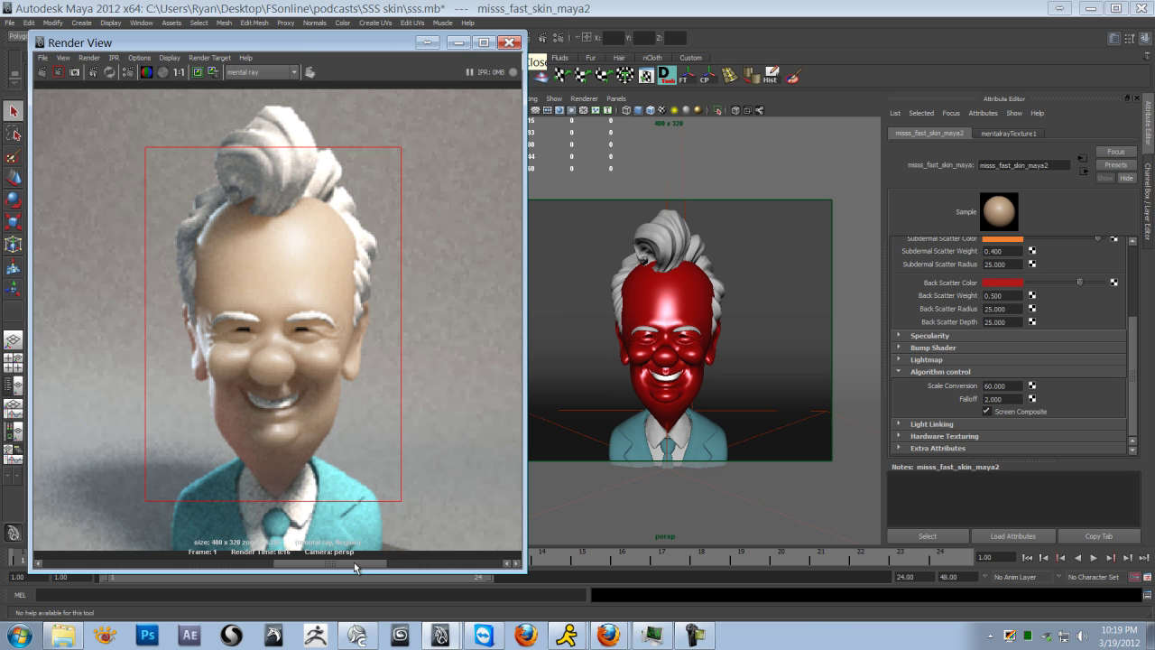
left_click_drag(353, 563, 79, 542)
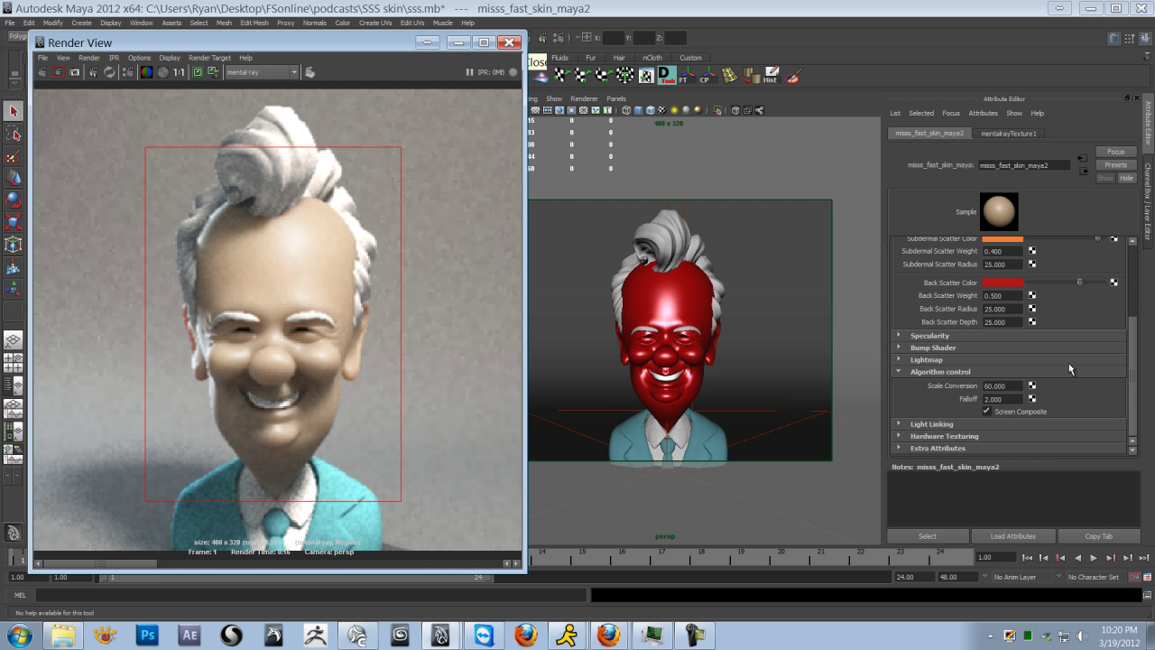
Bring the Diffuse and Subsurface Scattering layer sections into view, with Back Scatter Weight 0.3.
left_click_drag(1133, 390, 1143, 340)
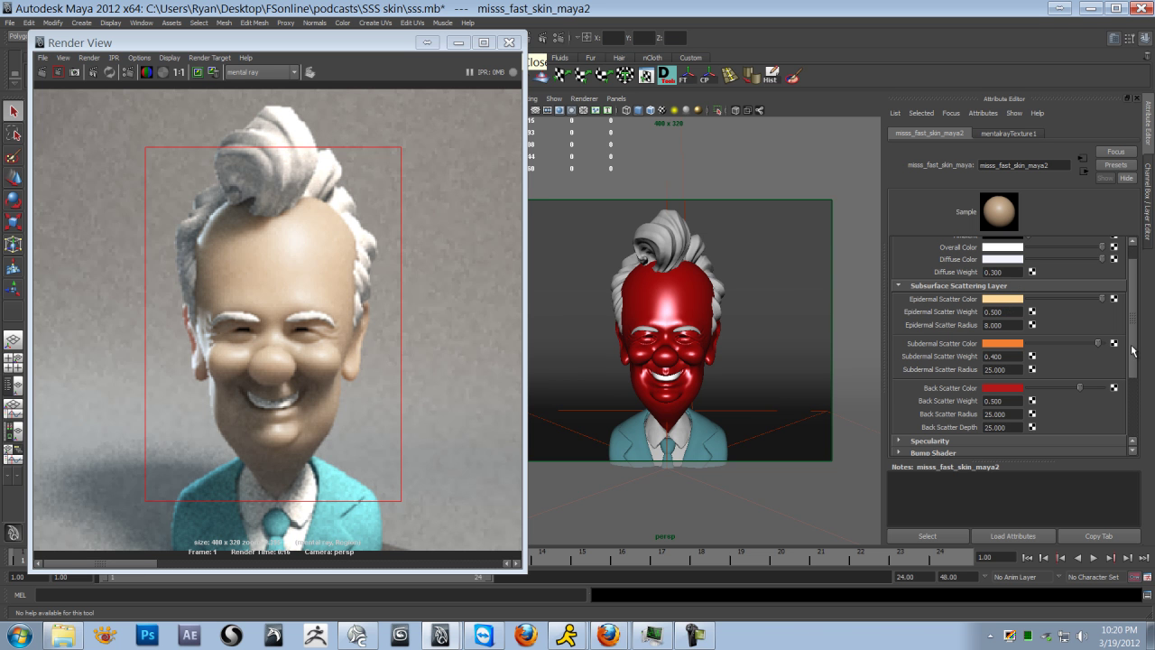
left_click_drag(1141, 357, 1140, 335)
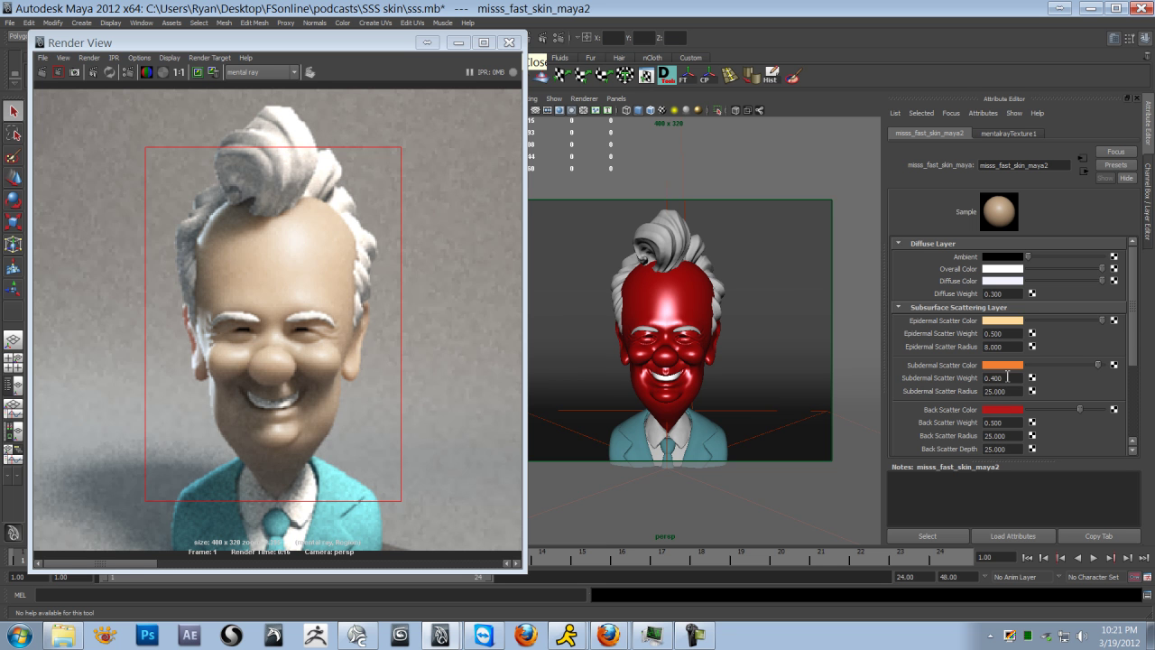
Set the Subdermal Scatter Color to saturated red (H 2, S 1.000, V 0.950).
left_click(1019, 369)
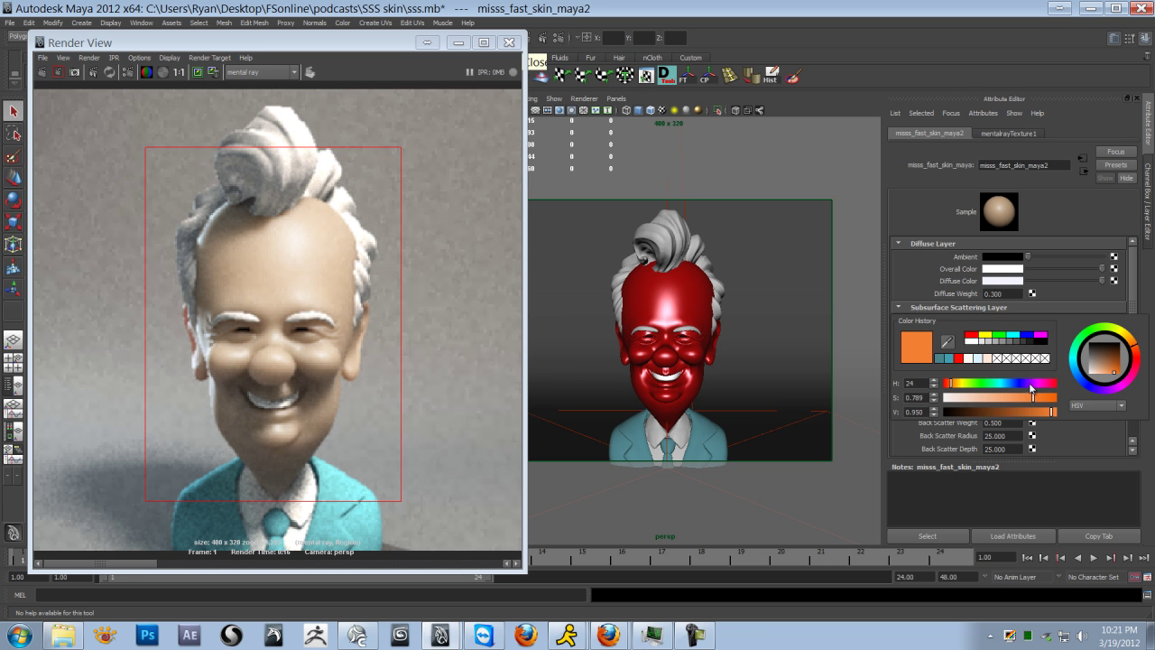
left_click_drag(1139, 361, 1132, 370)
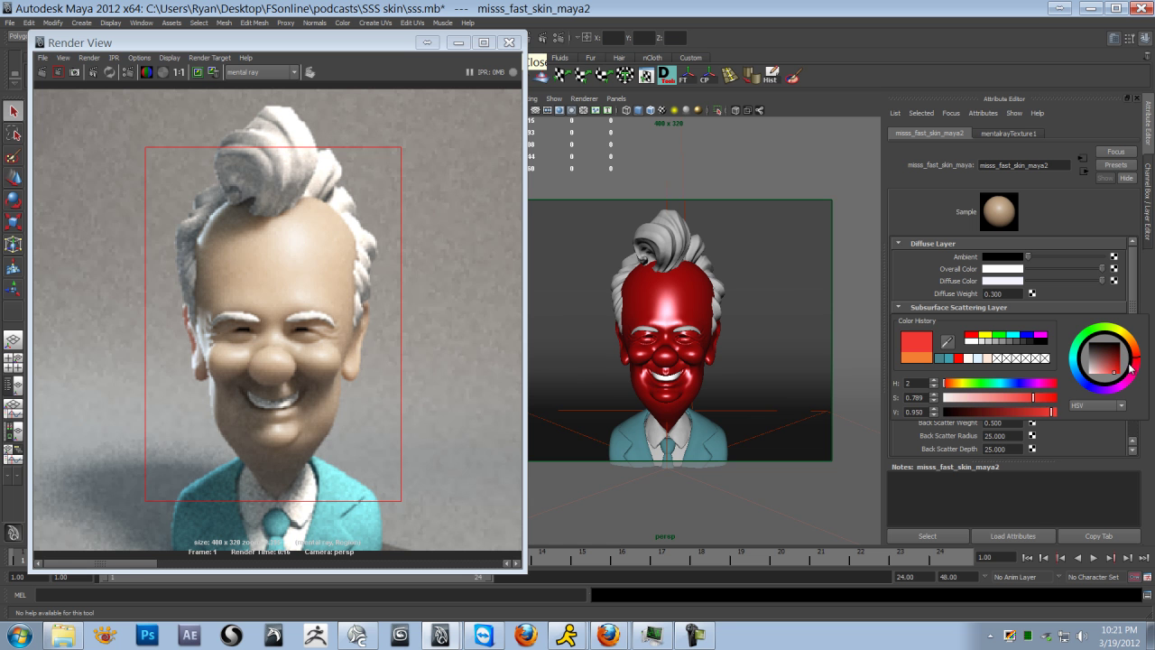
left_click_drag(1054, 398, 1063, 412)
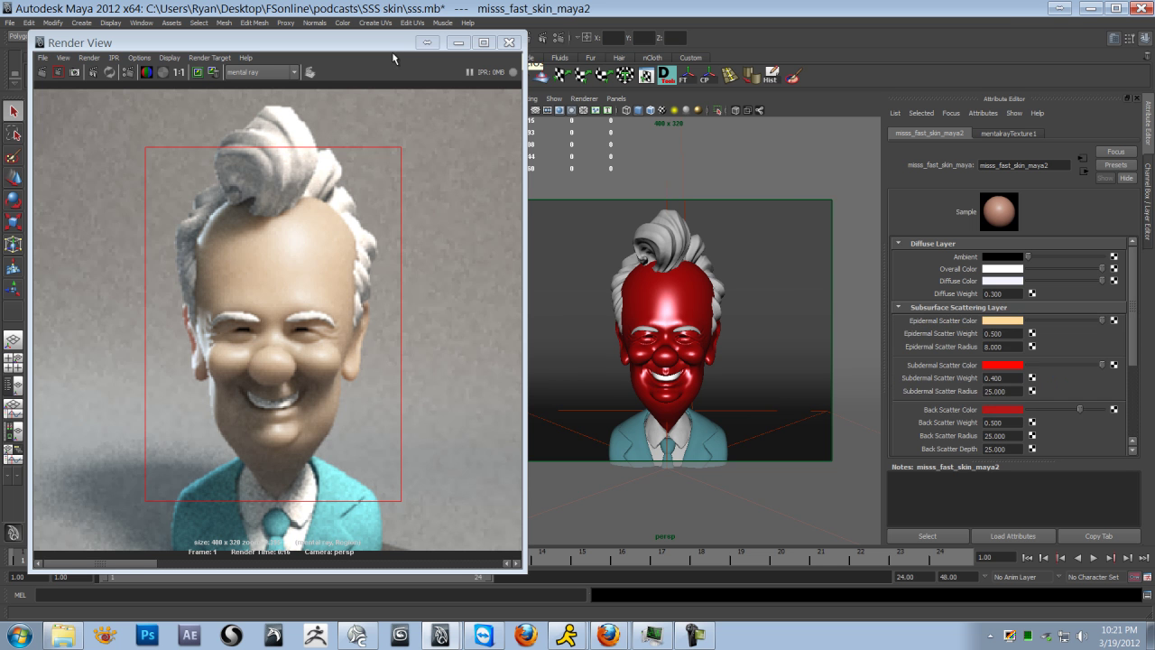
left_click(298, 37)
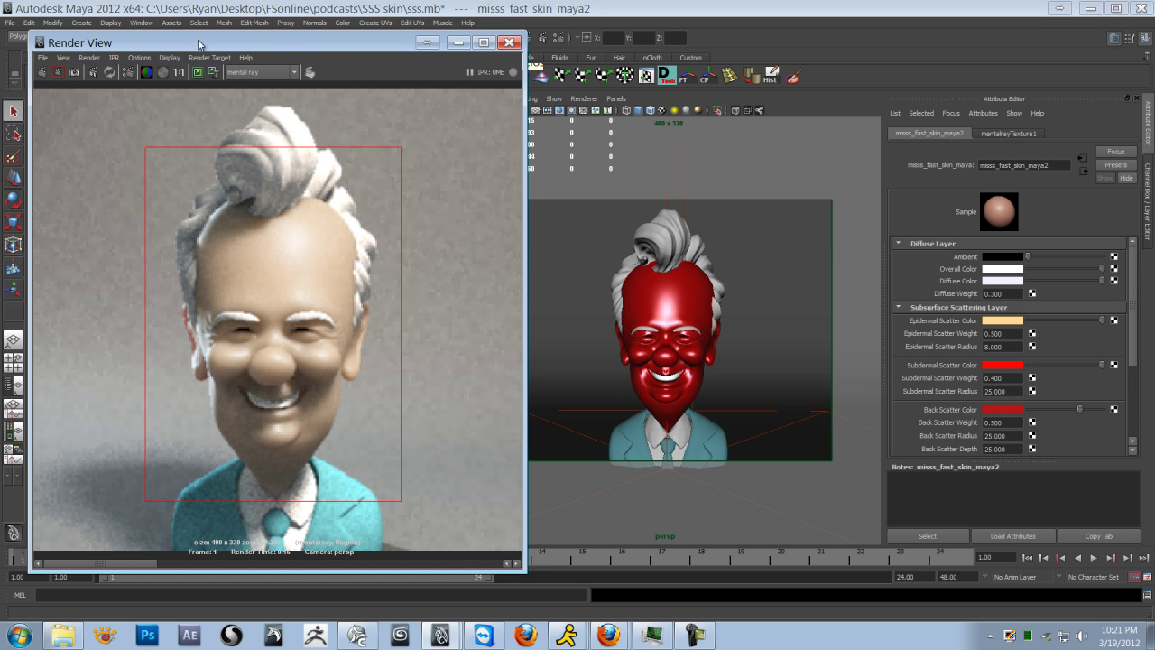
Keep the previous image, re-render the face region, and compare the renders zoomed in.
left_click(199, 72)
left_click(56, 73)
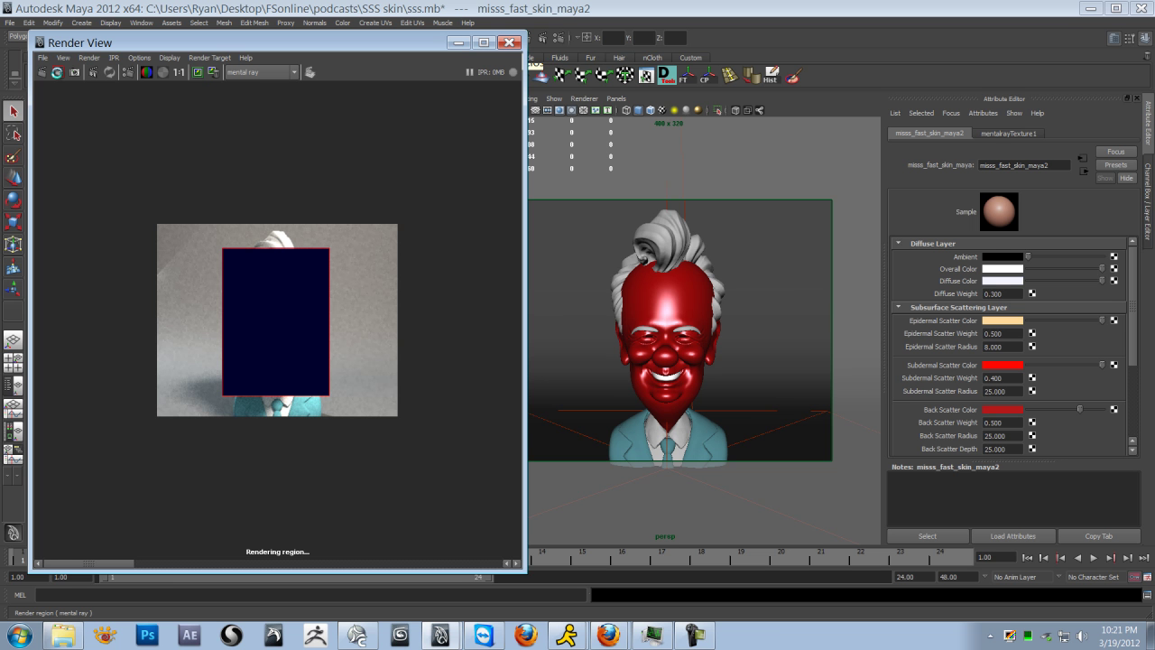
scroll(195, 379, "up", 5)
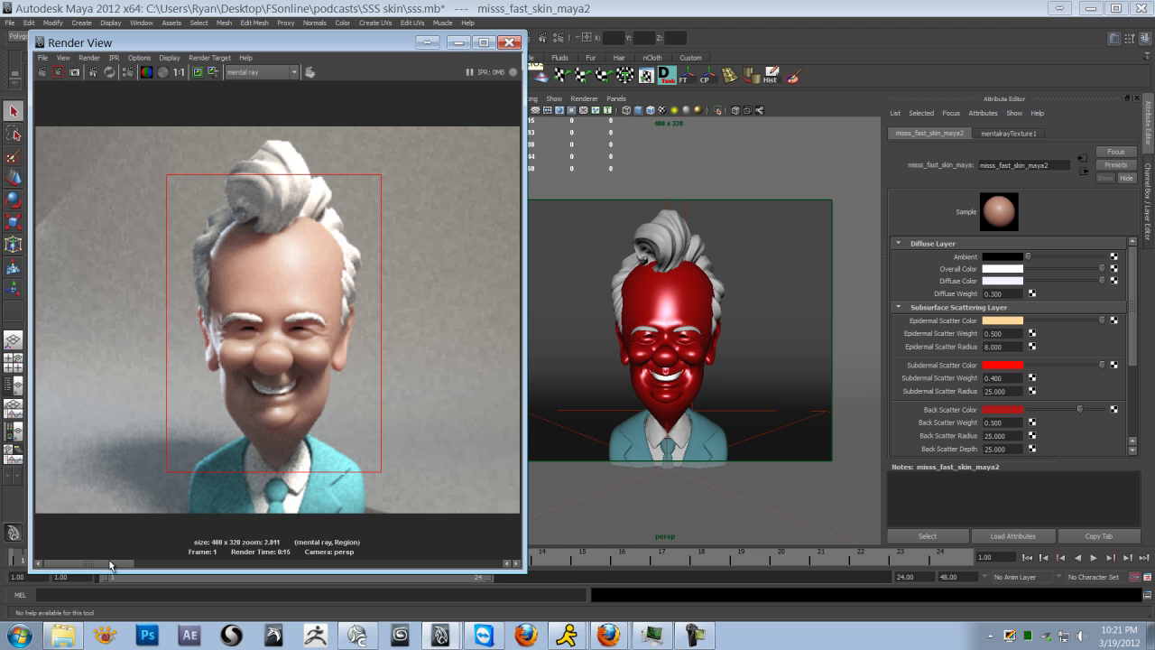
mouse_move(131, 567)
left_mouse_down()
mouse_move(228, 561)
mouse_move(126, 567)
left_mouse_up()
Scroll the misss_fast_skin_maya2 Attribute Editor down to the Specularity section.
left_click_drag(1135, 275, 932, 355)
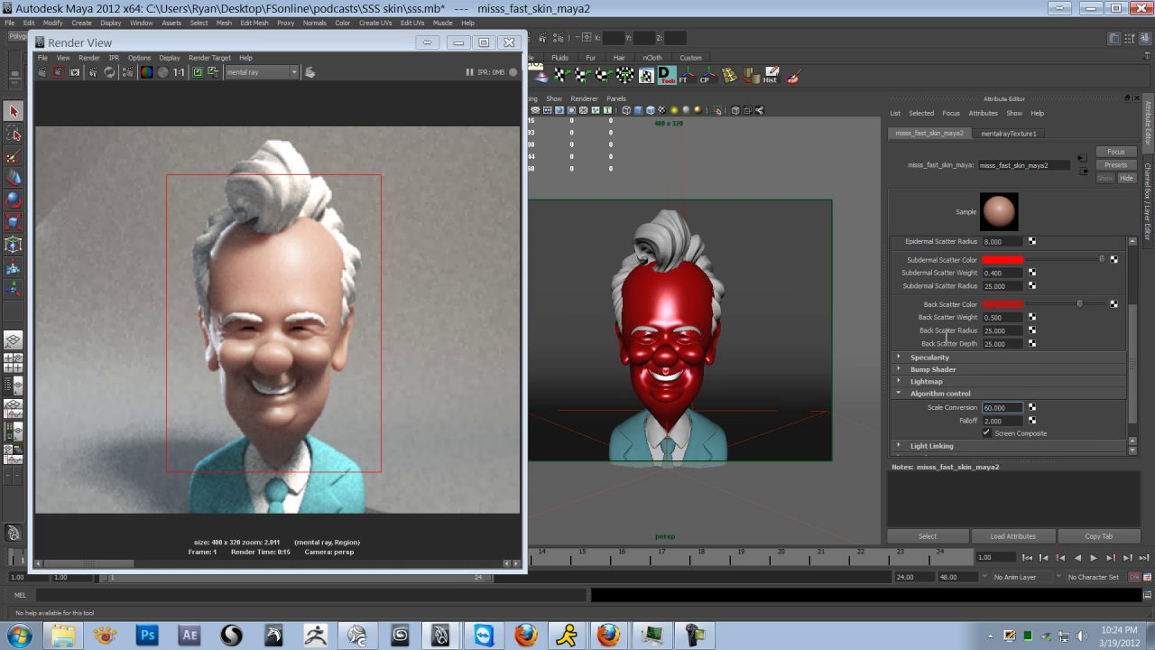
left_click(928, 358)
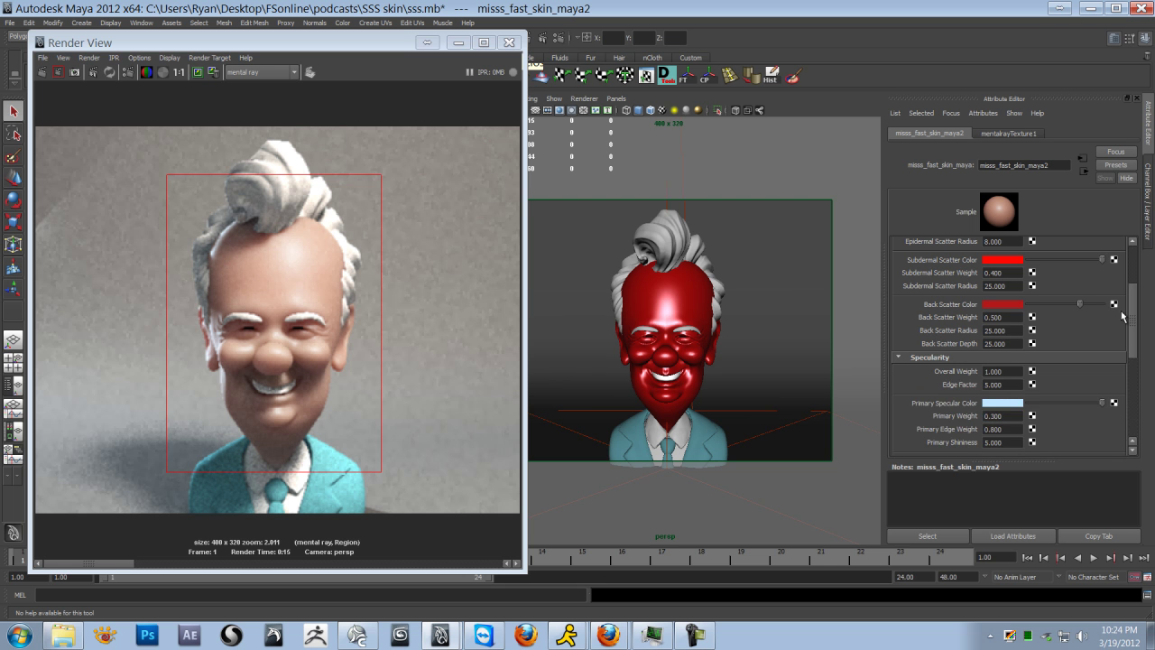
left_click_drag(1136, 307, 1135, 331)
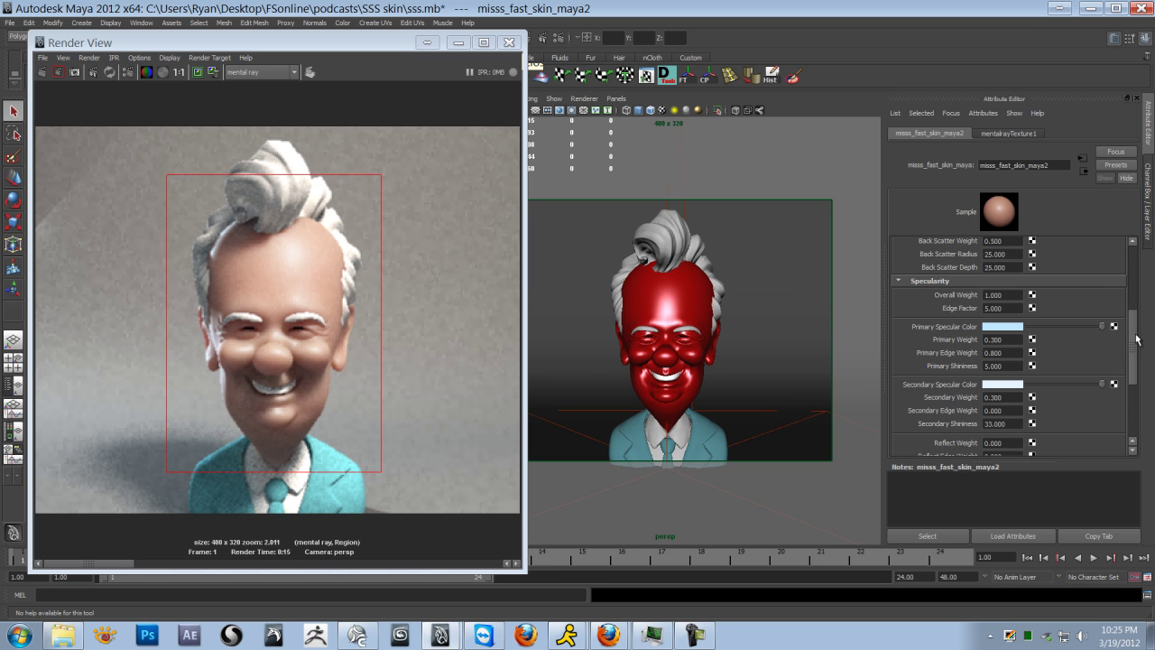
left_click_drag(1136, 338, 1139, 269)
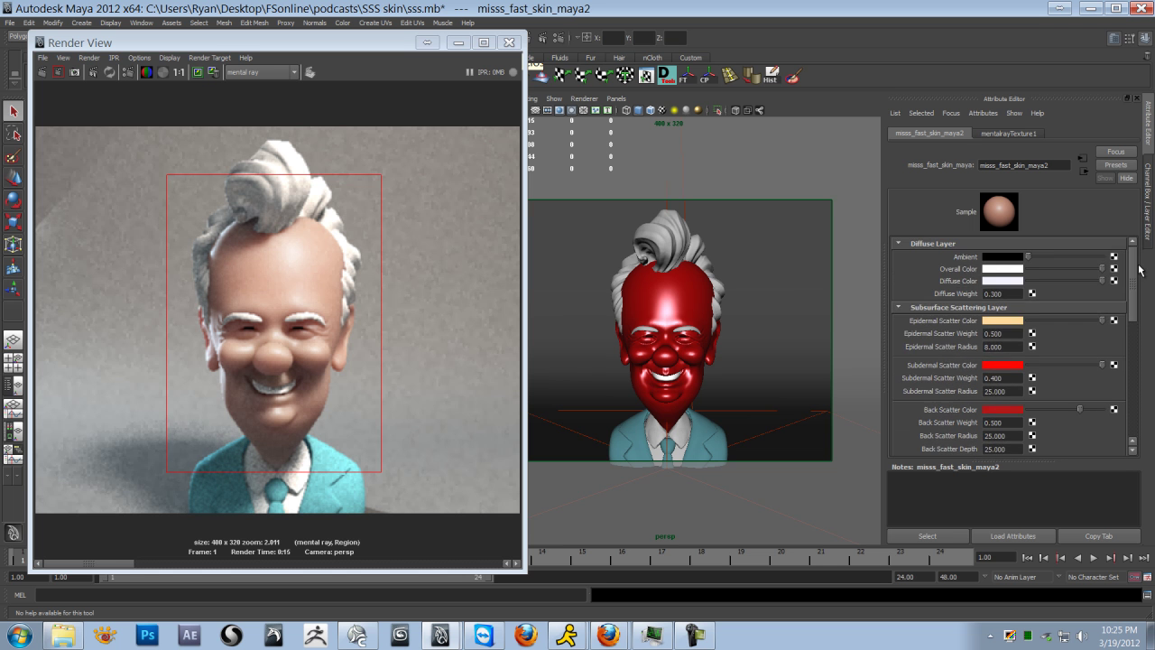